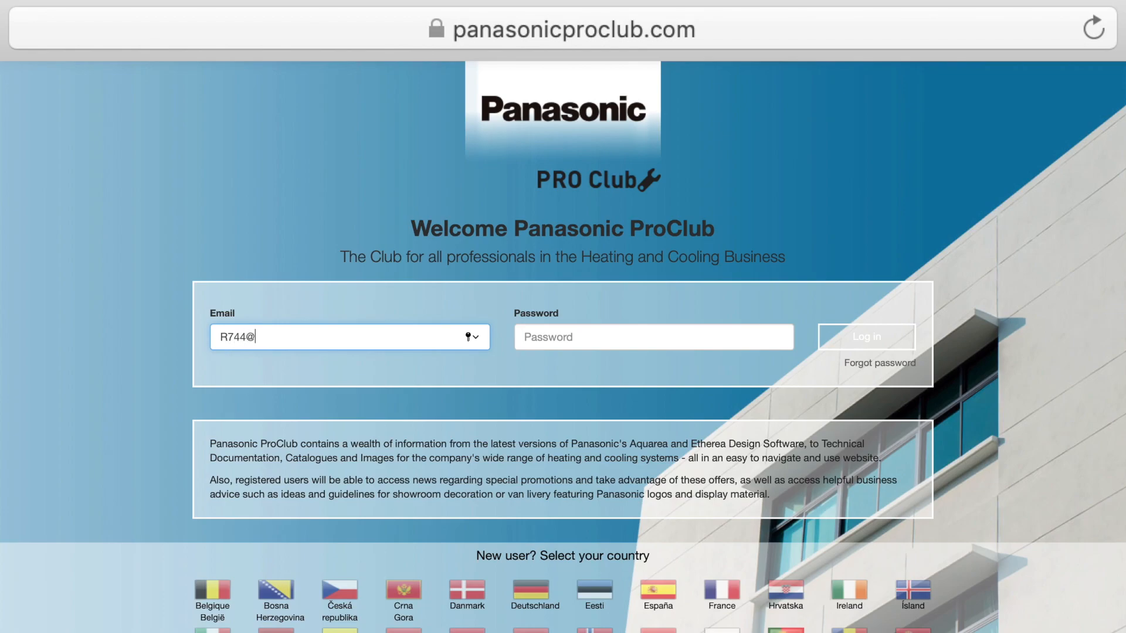
Fill in the account e-mail in the ProClub login form
{"action": "type", "text": "l.com"}
{"action": "key", "text": "Tab"}
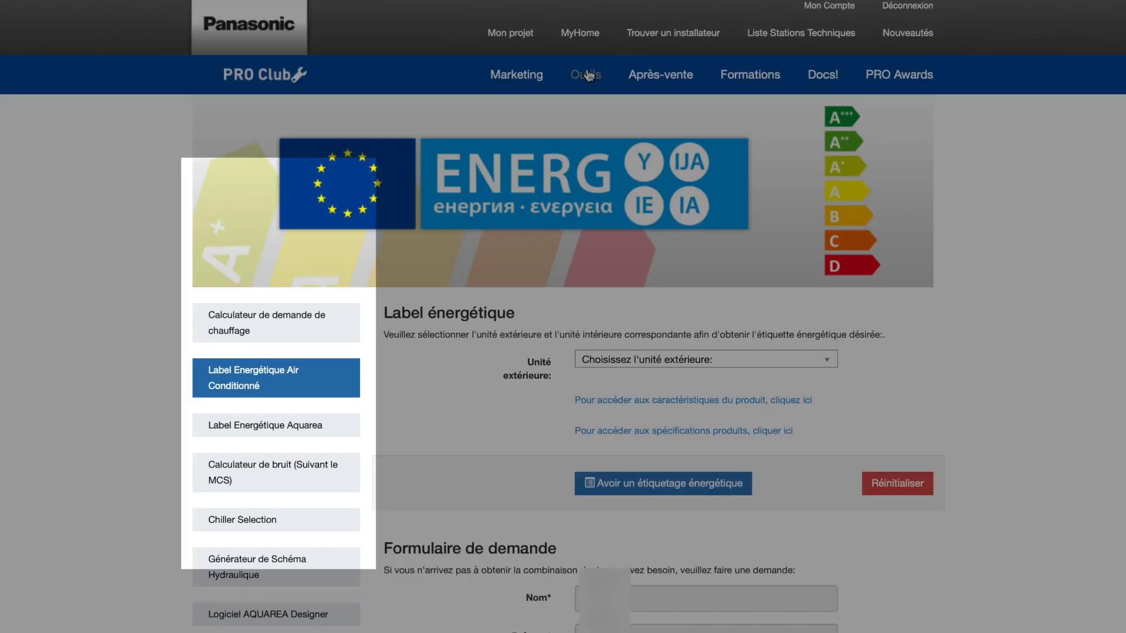
Open the CO2 refrigeration sizing software, "Logiciel de dimensionnement pour réfrigération CO2", from the list of tools
{"action": "scroll", "coordinate": [321, 424], "scroll_direction": "down", "scroll_amount": 3}
{"action": "scroll", "coordinate": [314, 423], "scroll_direction": "down", "scroll_amount": 3}
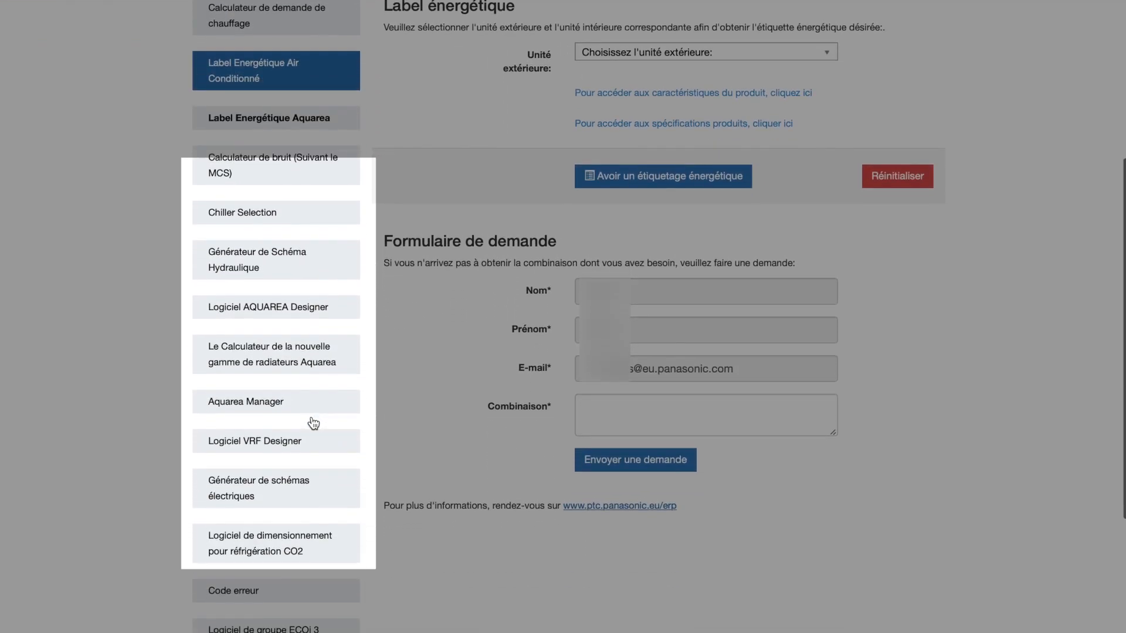
{"action": "left_click", "coordinate": [292, 549]}
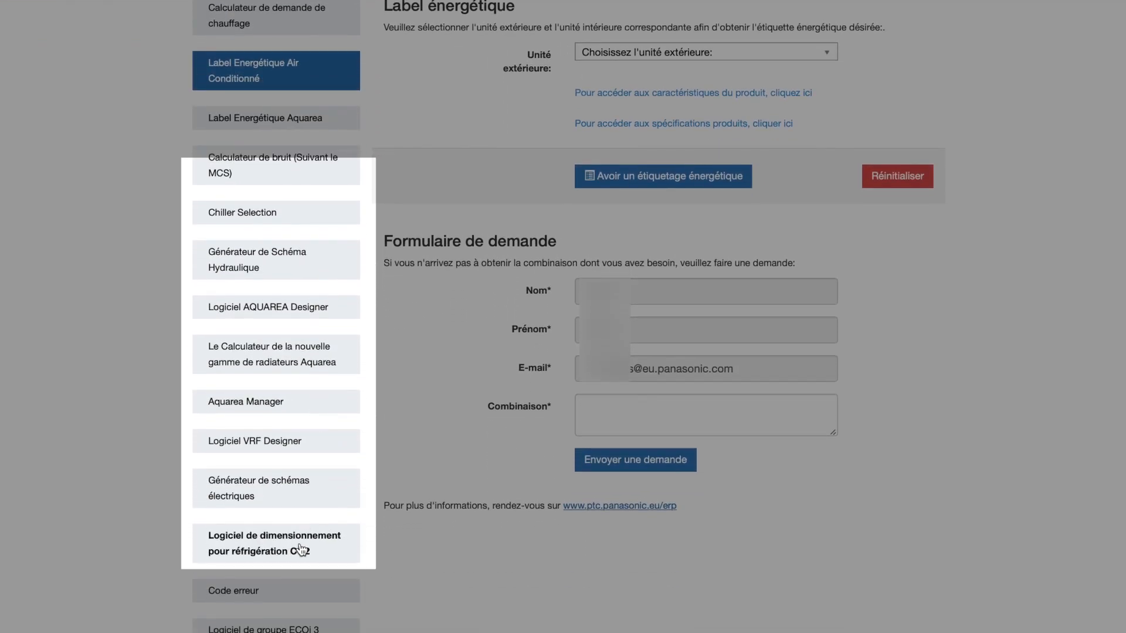
View the sections for cooling capacity, line sizing, refrigerant charge and quick EEV selection in turn
{"action": "left_click", "coordinate": [347, 267]}
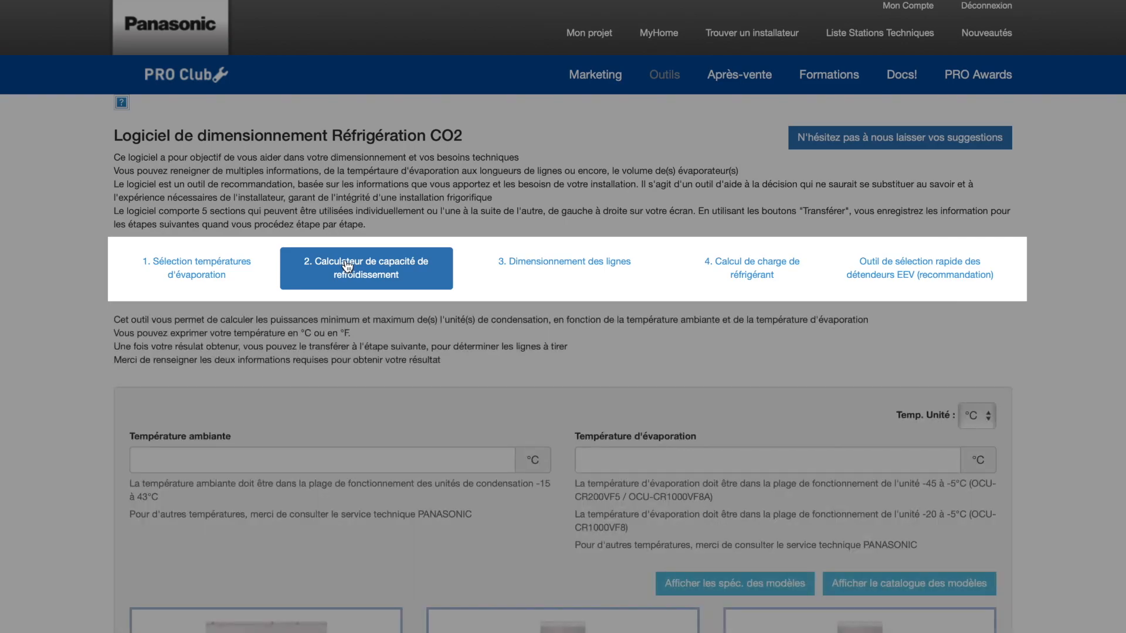
{"action": "left_click", "coordinate": [525, 268]}
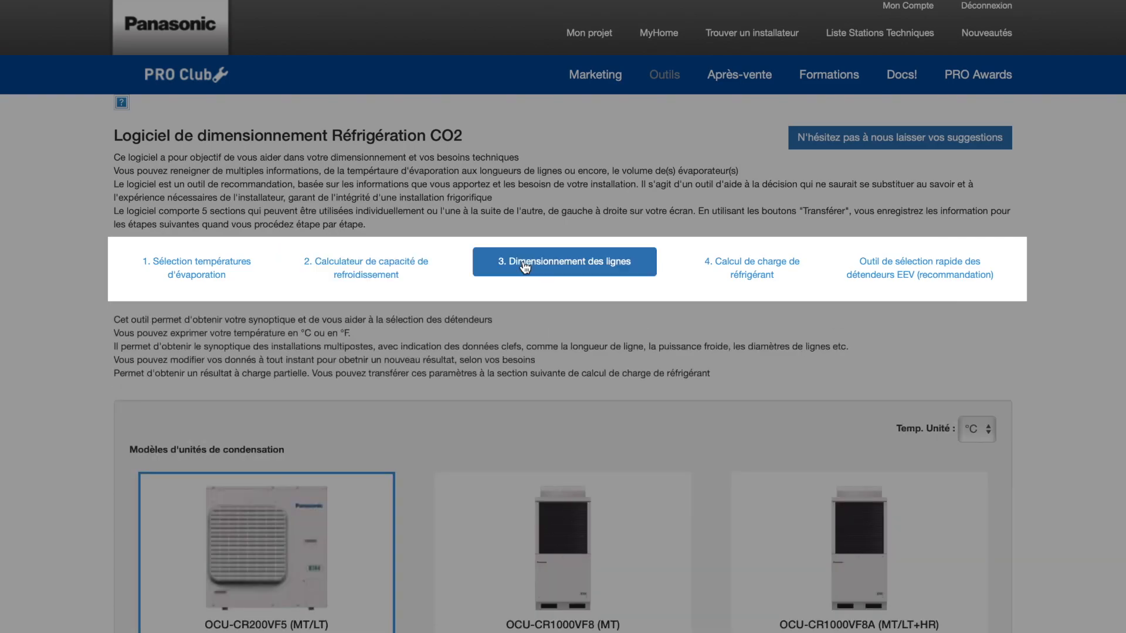
{"action": "left_click", "coordinate": [742, 269]}
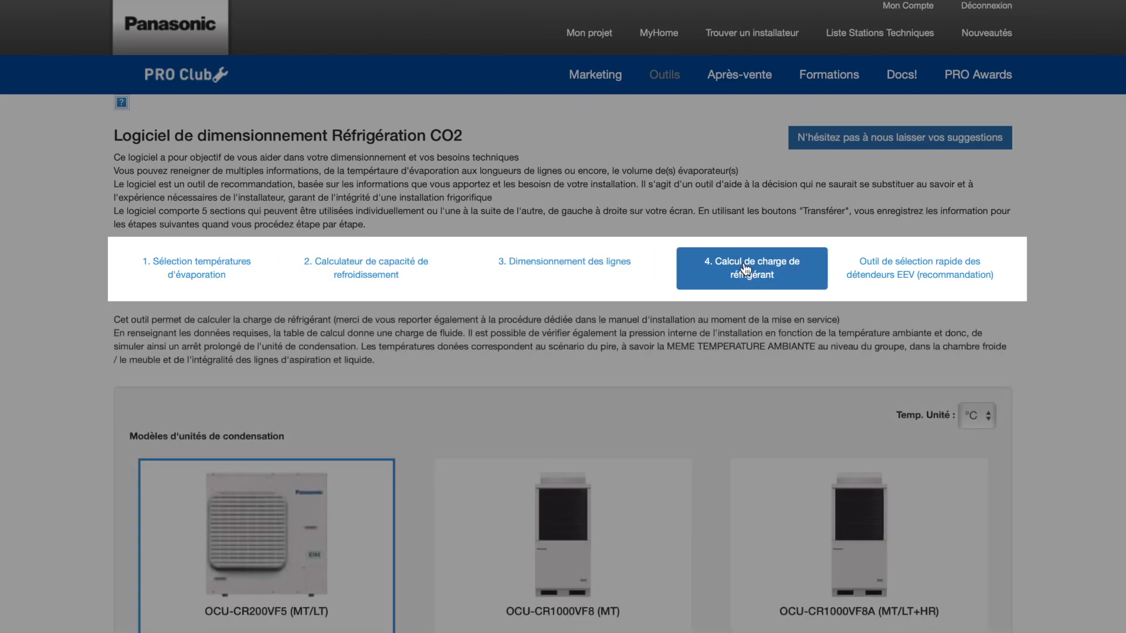
{"action": "left_click", "coordinate": [883, 271]}
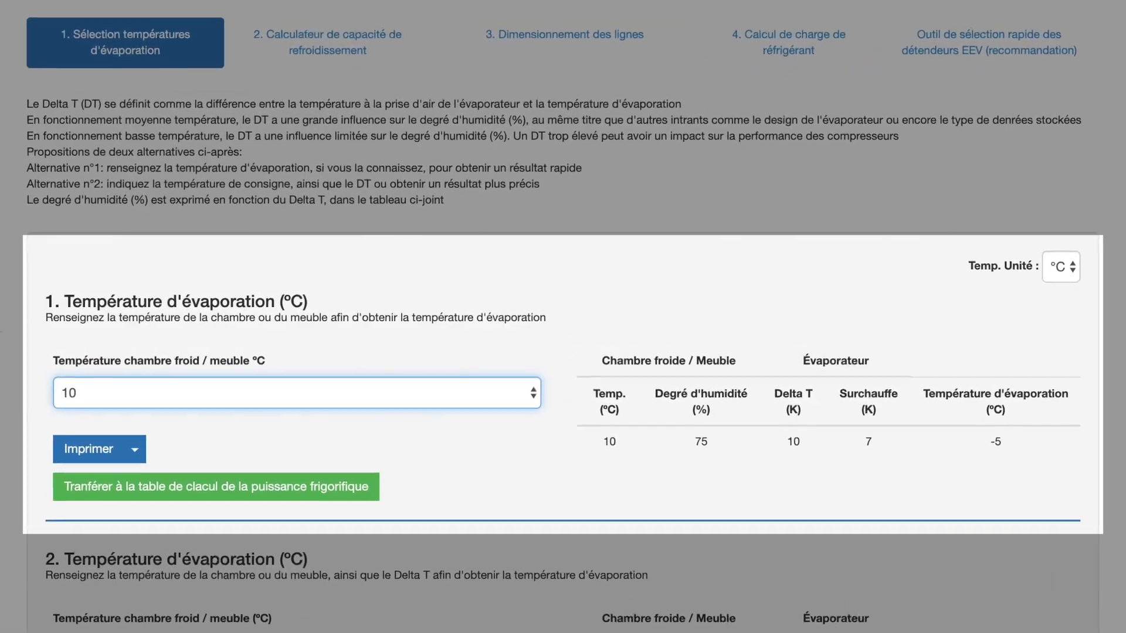
Set the cold room temperature to -20 °C in the first evaporating temperature calculation
{"action": "left_click", "coordinate": [66, 392]}
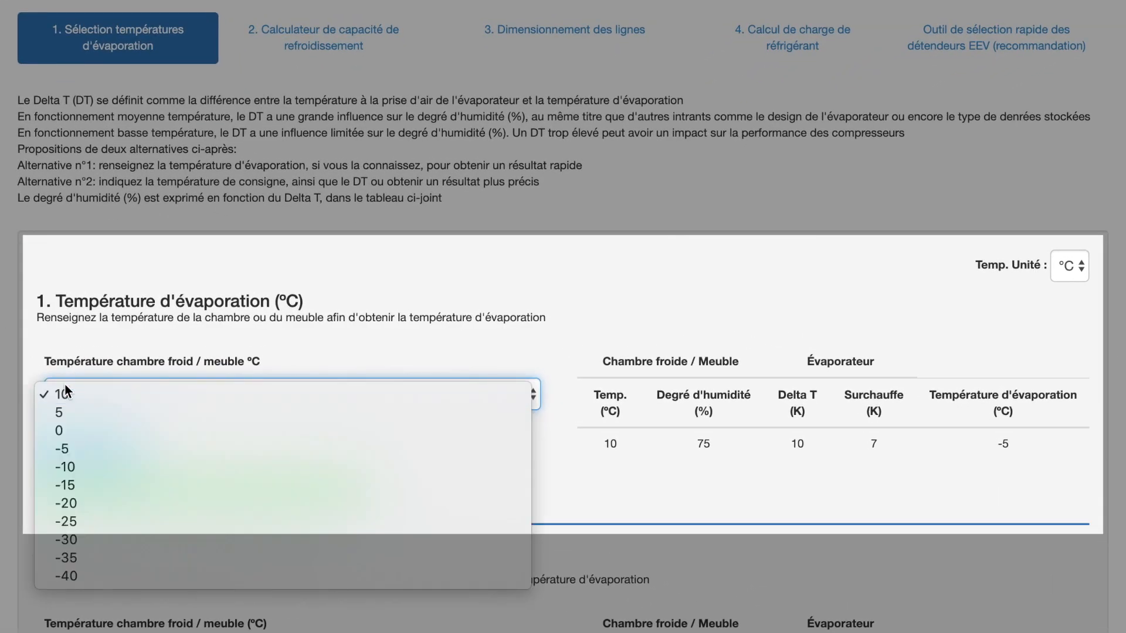
{"action": "left_click", "coordinate": [95, 503]}
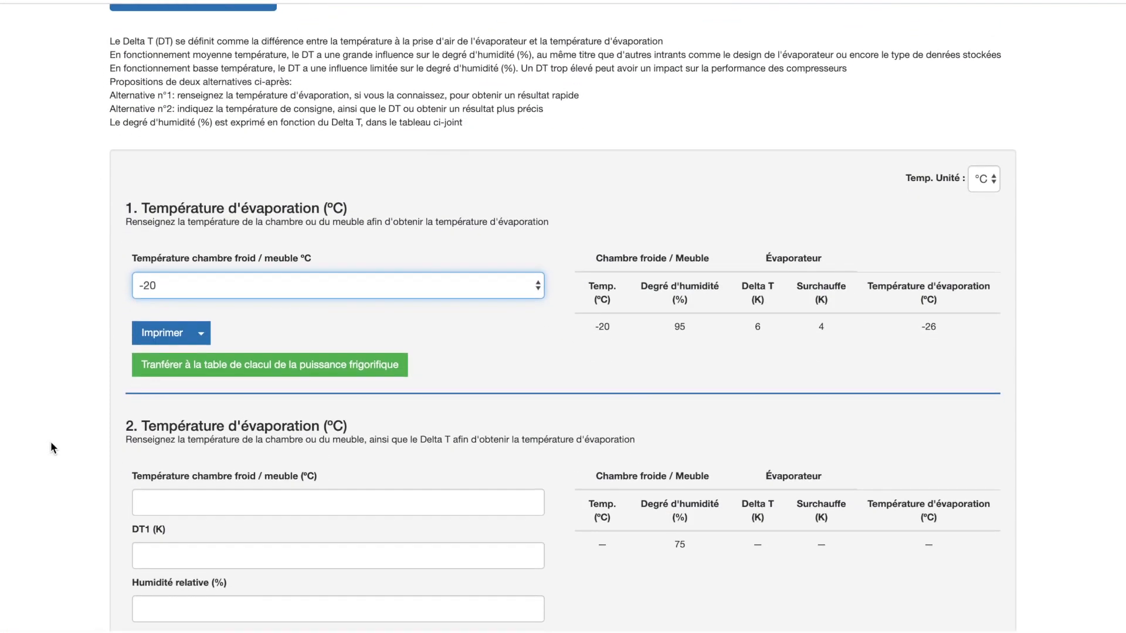
Enter a cold room temperature of -20 °C and a DT1 of 10 K in the second evaporating temperature calculation
{"action": "scroll", "coordinate": [51, 444], "scroll_direction": "down", "scroll_amount": 3}
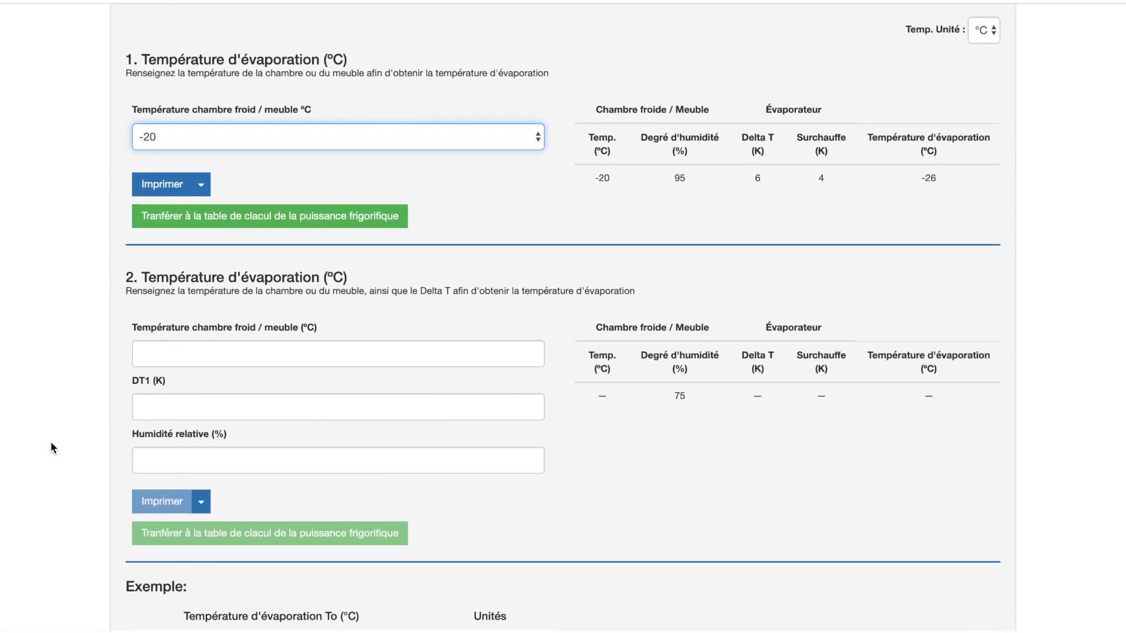
{"action": "left_click", "coordinate": [151, 353]}
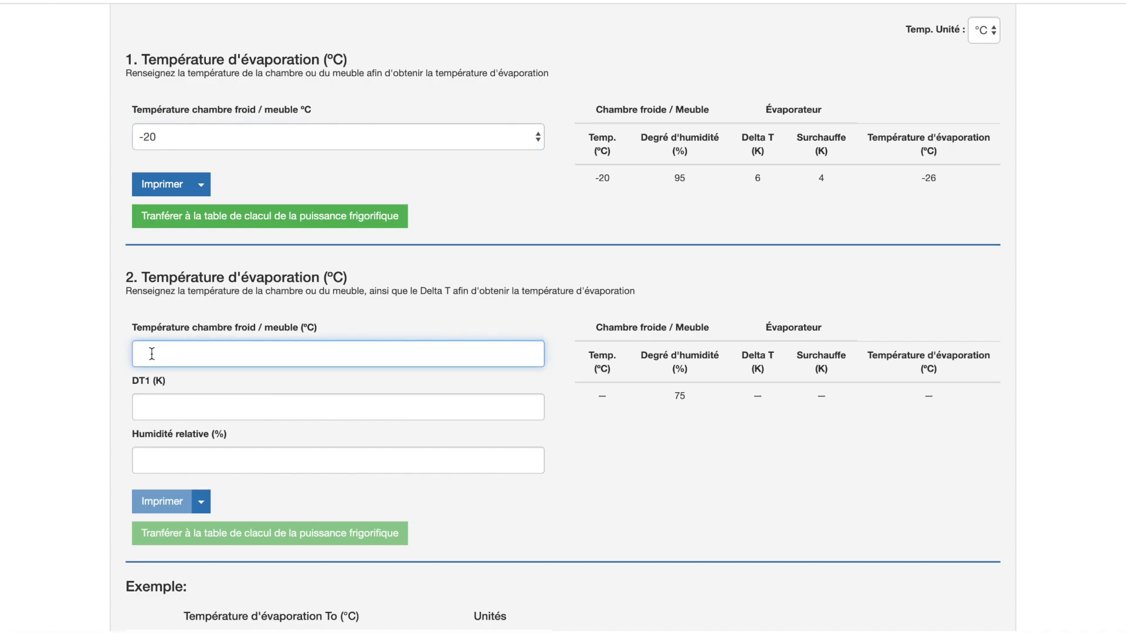
{"action": "type", "text": "-20"}
{"action": "left_click", "coordinate": [154, 400]}
{"action": "type", "text": "10"}
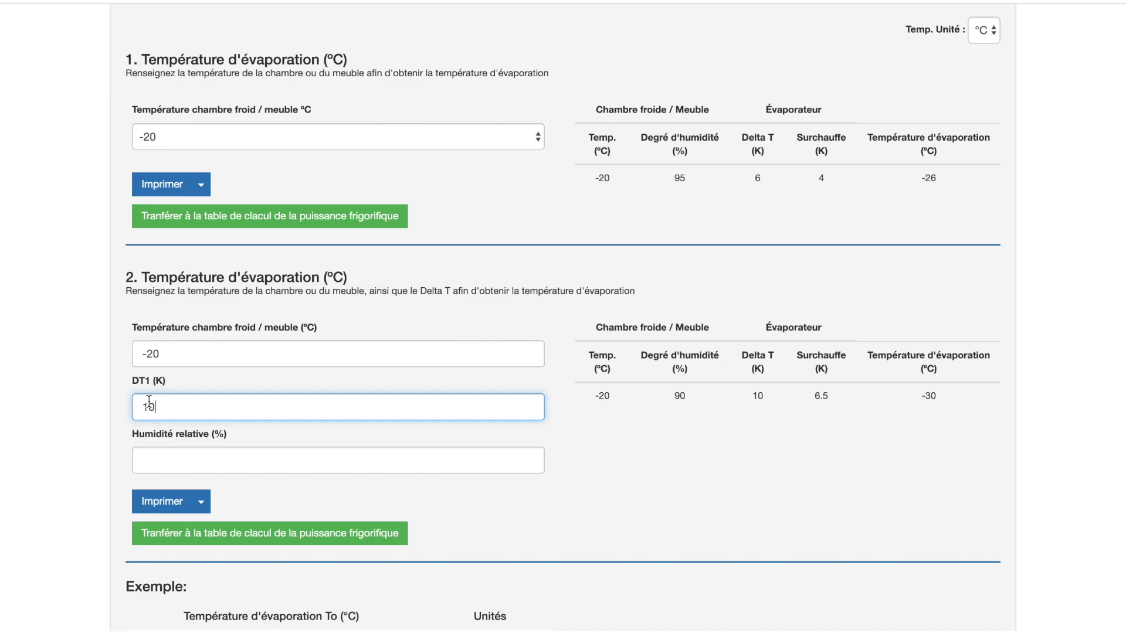
Print the second evaporating temperature calculation to PDF and open the downloaded file
{"action": "left_click", "coordinate": [149, 504]}
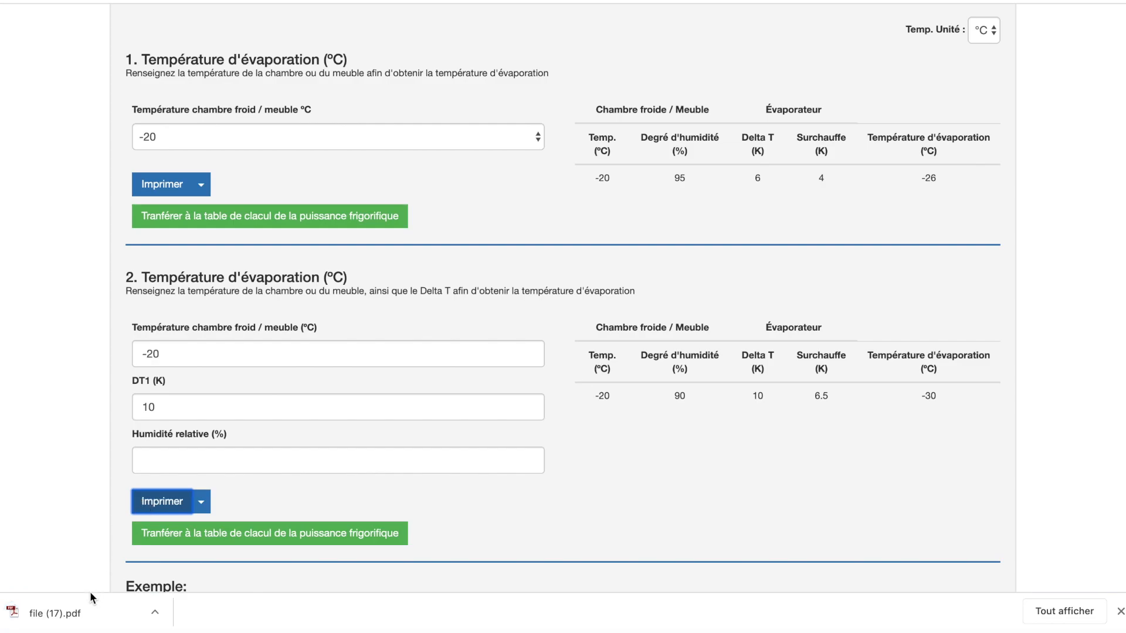
{"action": "left_click", "coordinate": [83, 607]}
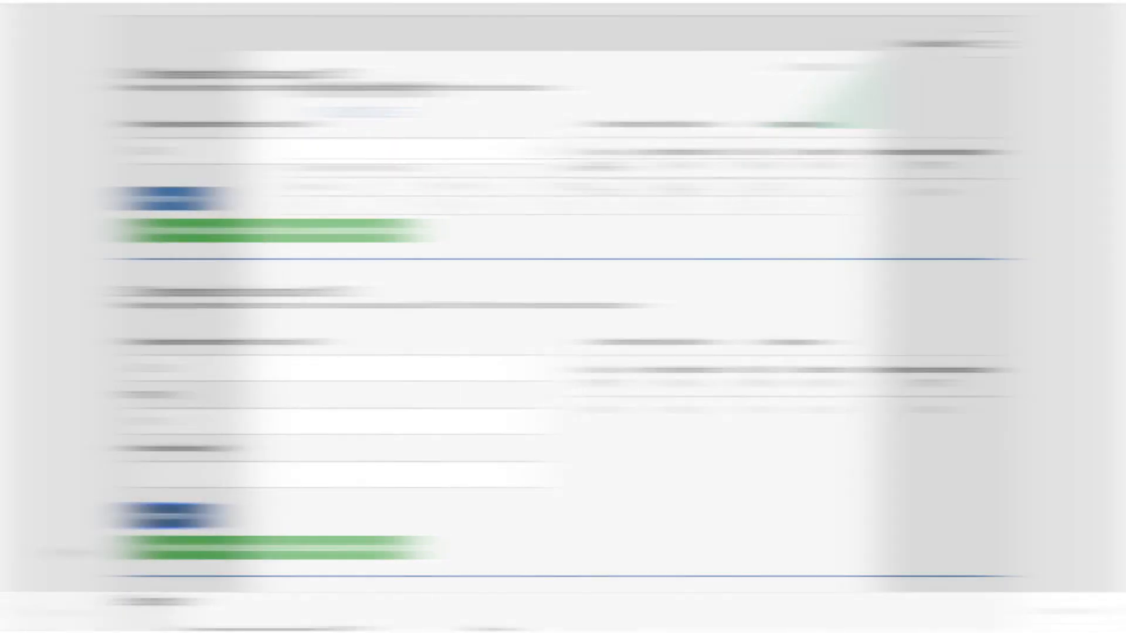
{"action": "scroll", "coordinate": [64, 550], "scroll_direction": "down", "scroll_amount": 6}
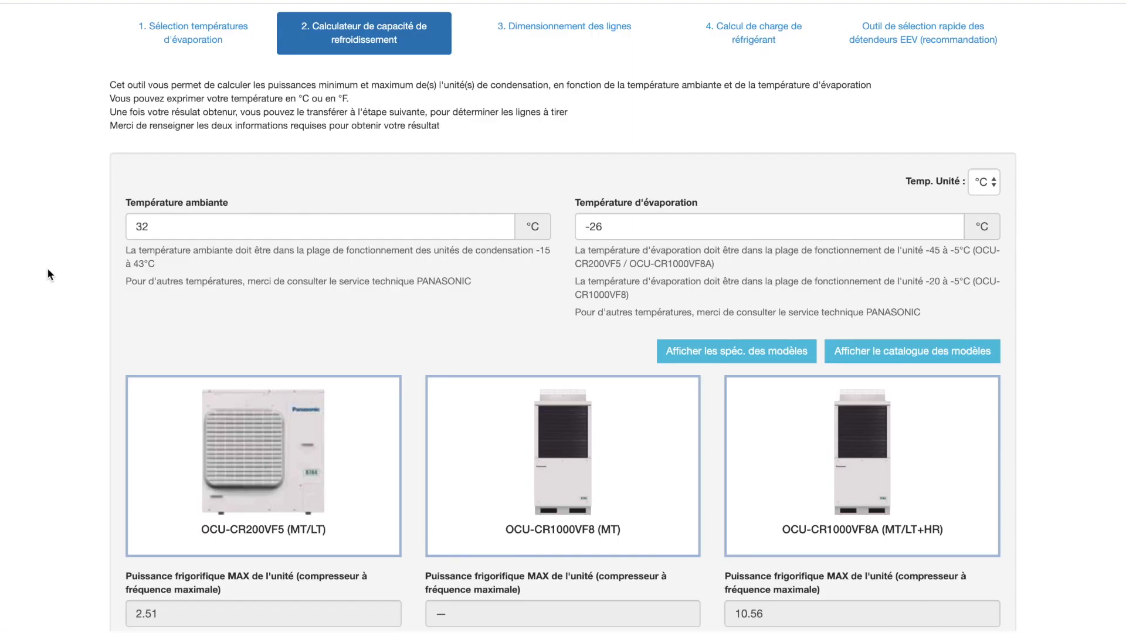
Set the ambient temperature to 43 °C and the evaporating temperature to -30 °C in the cooling capacity calculator
{"action": "scroll", "coordinate": [47, 267], "scroll_direction": "down", "scroll_amount": 2}
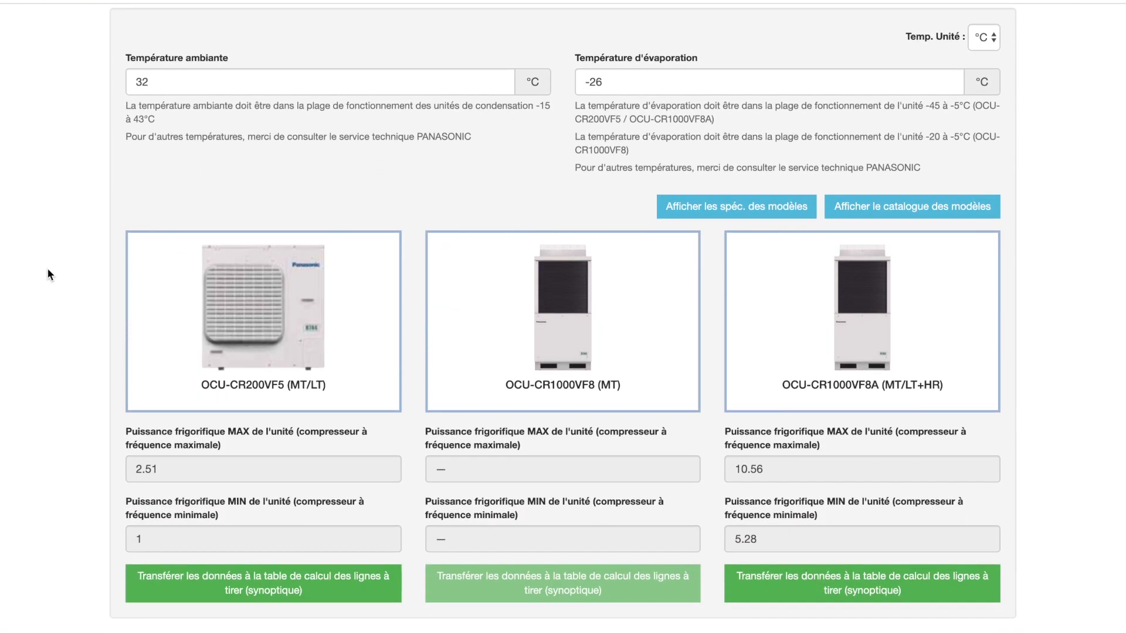
{"action": "left_click", "coordinate": [168, 86]}
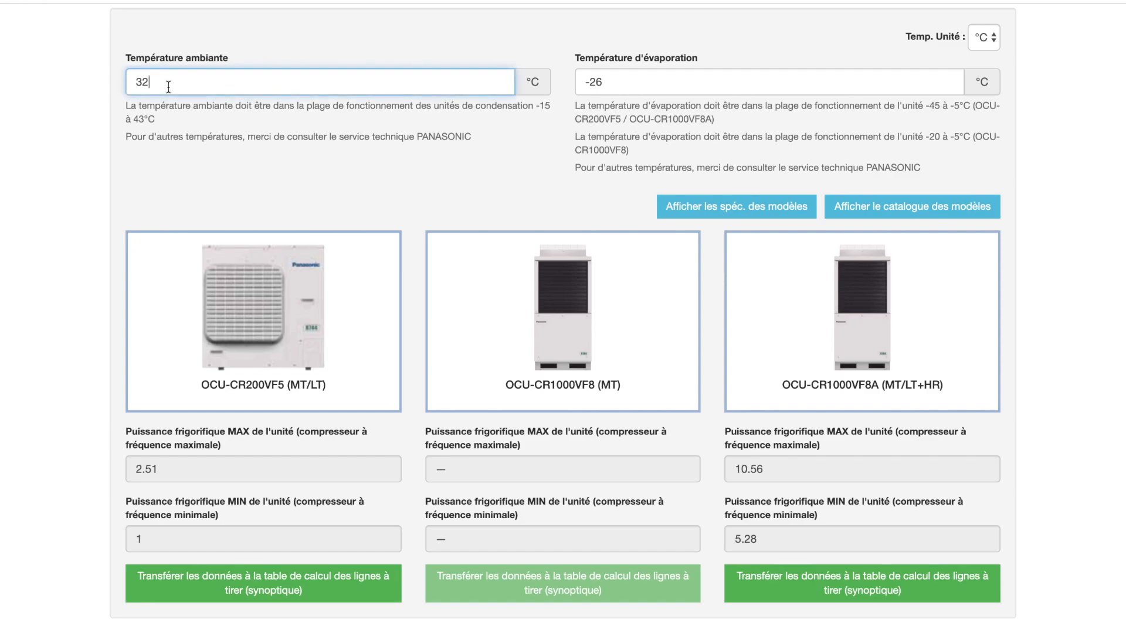
{"action": "key", "text": "BackSpace"}
{"action": "key", "text": "BackSpace"}
{"action": "type", "text": "43"}
{"action": "left_click", "coordinate": [615, 79]}
{"action": "key", "text": "BackSpace"}
{"action": "key", "text": "BackSpace"}
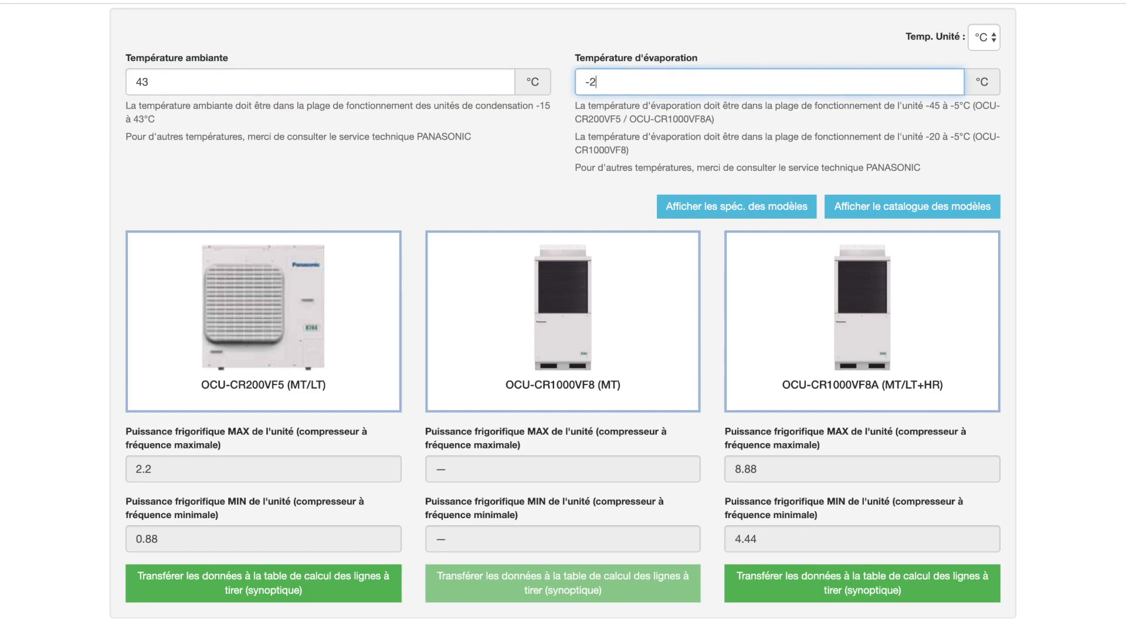
{"action": "type", "text": "30"}
Examine the evaporating and ambient temperature ranges in the condensing unit model specifications
{"action": "left_click", "coordinate": [722, 210]}
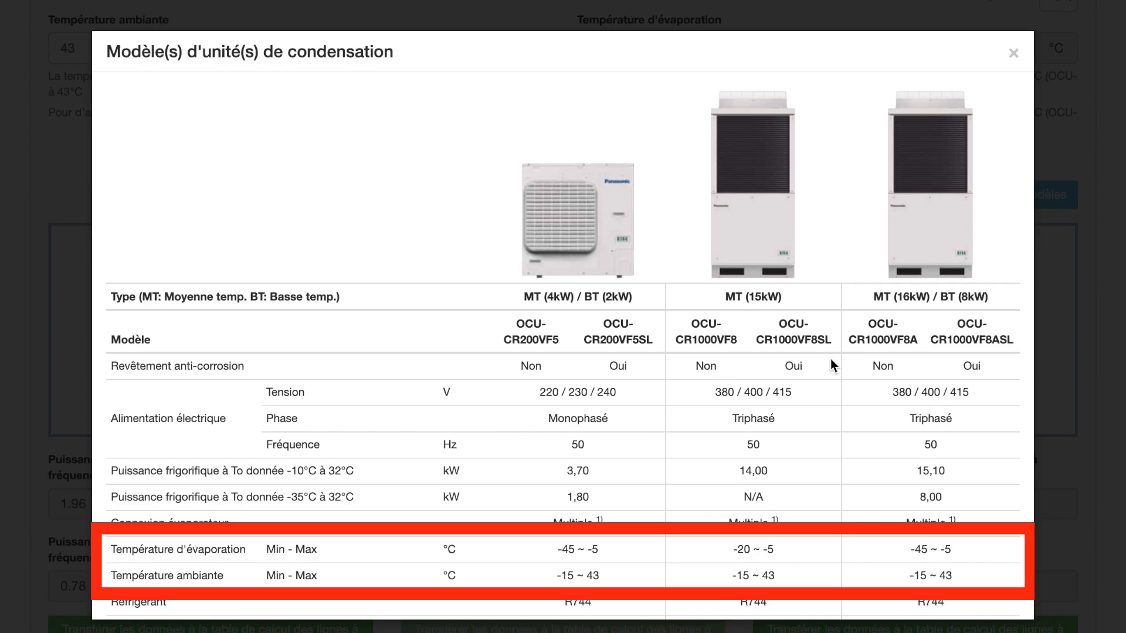
{"action": "left_click", "coordinate": [1013, 53]}
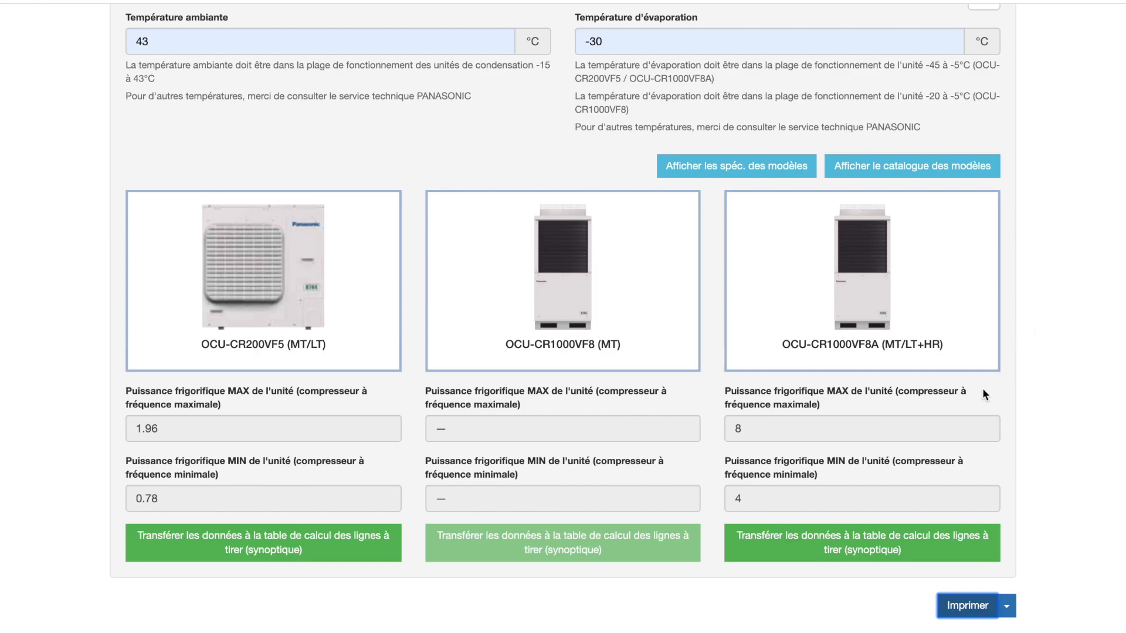
Transfer the OCU-CR1000VF8A data to line sizing and add cold room CF1 with a 20 m main line, 10 m branch and 2.2 kW
{"action": "left_click", "coordinate": [886, 548]}
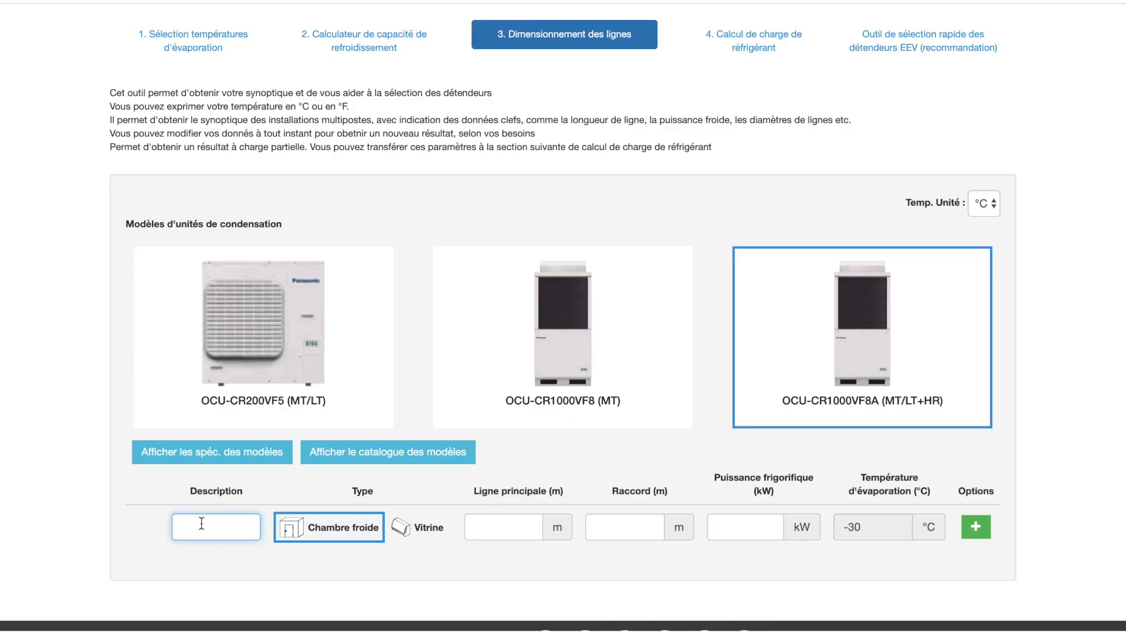
{"action": "type", "text": "CF1"}
{"action": "left_click", "coordinate": [494, 524]}
{"action": "type", "text": "20"}
{"action": "left_click", "coordinate": [598, 529]}
{"action": "type", "text": "10"}
{"action": "left_click", "coordinate": [733, 530]}
{"action": "type", "text": "2,2"}
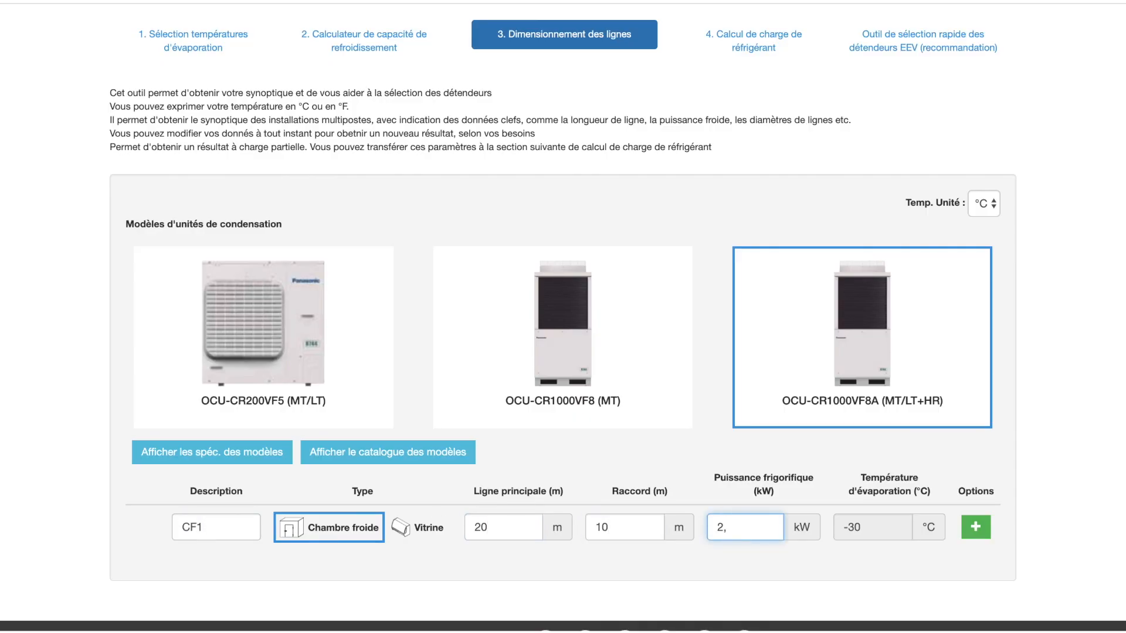
{"action": "left_click", "coordinate": [976, 527]}
Add cold room CF2 with a 30 m main line, 0 m branch and 5 kW, and calculate the line sizes
{"action": "left_click", "coordinate": [252, 564]}
{"action": "type", "text": "CF2"}
{"action": "left_click", "coordinate": [516, 564]}
{"action": "type", "text": "30"}
{"action": "left_click", "coordinate": [618, 561]}
{"action": "type", "text": "0"}
{"action": "left_click", "coordinate": [737, 567]}
{"action": "type", "text": "5"}
{"action": "left_click", "coordinate": [962, 564]}
{"action": "scroll", "coordinate": [966, 568], "scroll_direction": "down", "scroll_amount": 10}
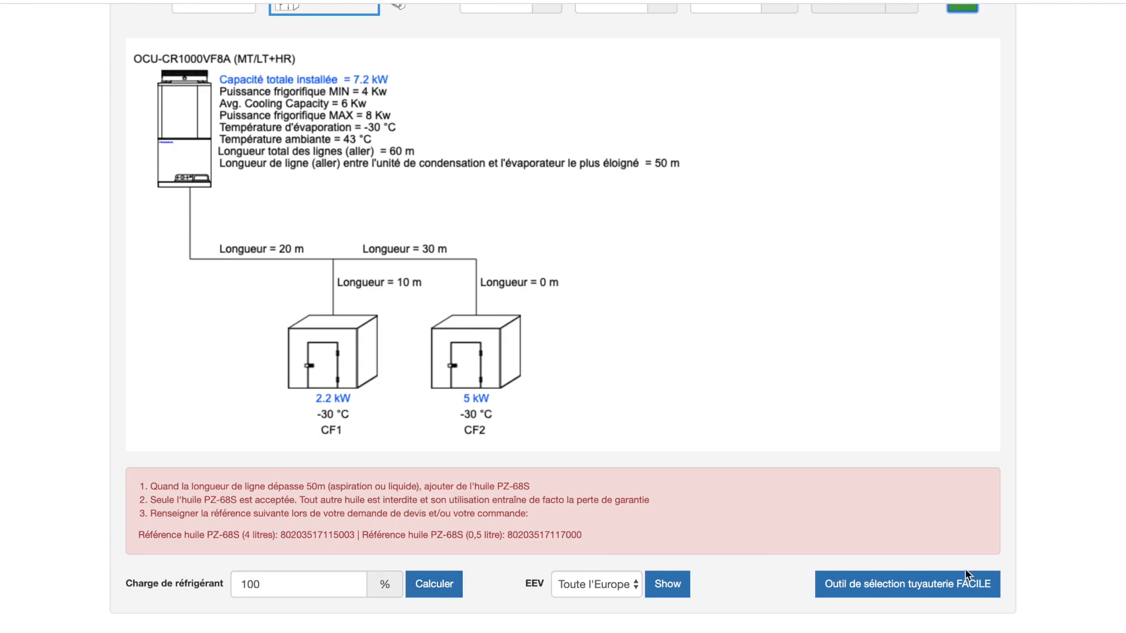
{"action": "left_click", "coordinate": [446, 591]}
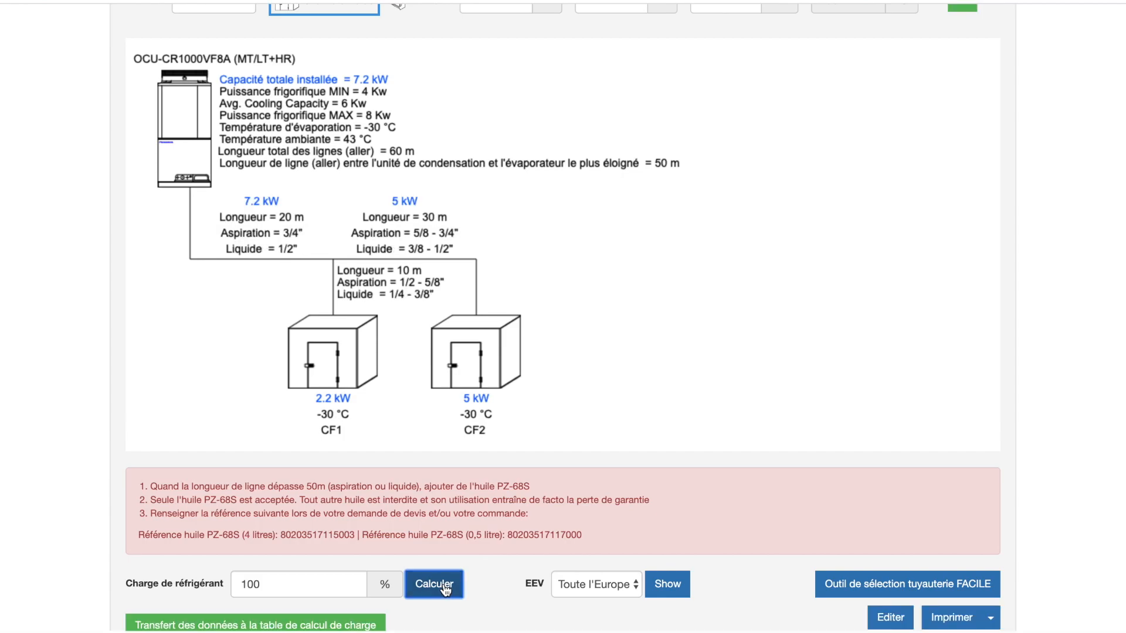
Set the refrigerant charge to 50 % and recalculate the line sizes
{"action": "left_click", "coordinate": [260, 592]}
{"action": "key", "text": "BackSpace"}
{"action": "key", "text": "BackSpace"}
{"action": "key", "text": "BackSpace"}
{"action": "type", "text": "50"}
{"action": "left_click", "coordinate": [434, 587]}
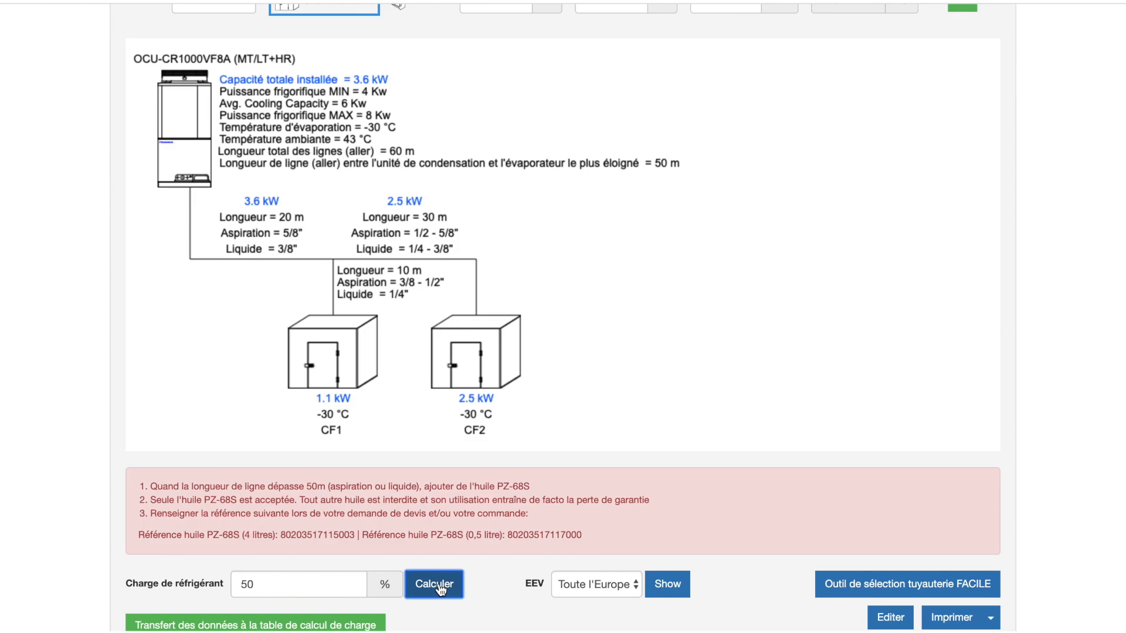
Set the refrigerant charge to 100 % and show the EEV selection for Toute l'Europe
{"action": "left_click", "coordinate": [320, 586]}
{"action": "key", "text": "BackSpace"}
{"action": "key", "text": "BackSpace"}
{"action": "type", "text": "100"}
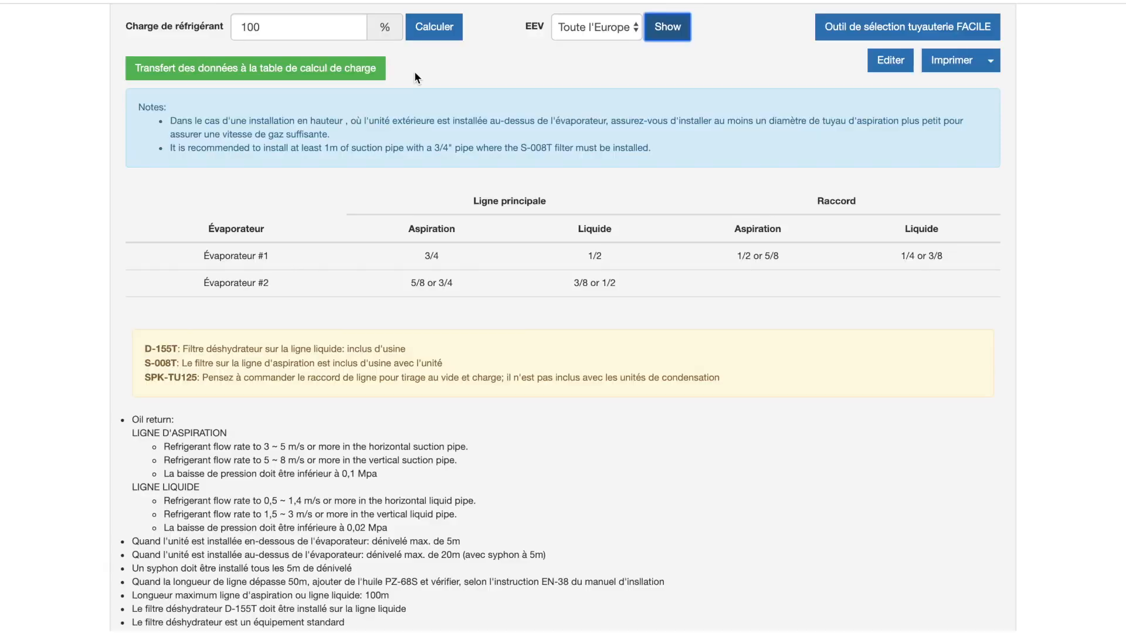
{"action": "left_click", "coordinate": [668, 26]}
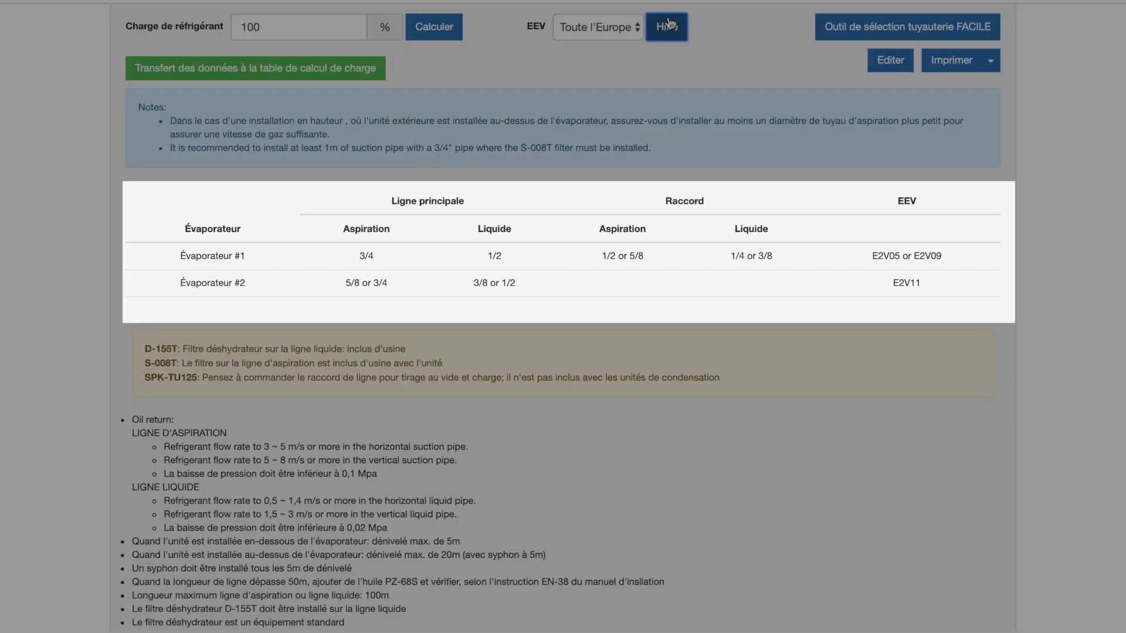
Edit the line sizing table to give evaporator #2 a 3/4 main suction line, and save it
{"action": "left_click", "coordinate": [889, 63]}
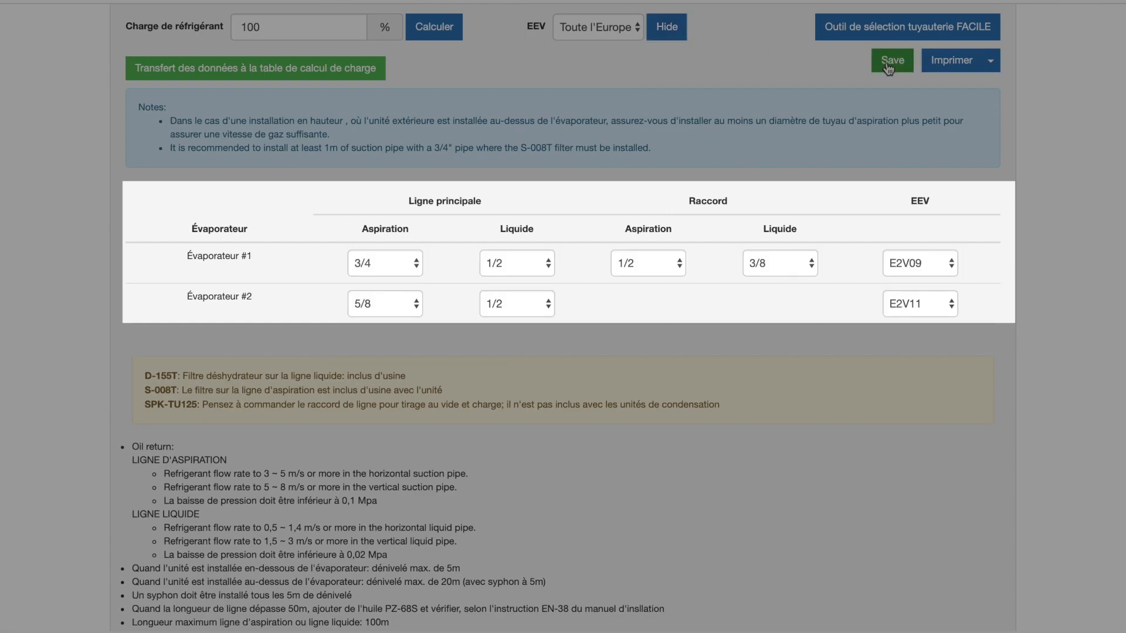
{"action": "left_click", "coordinate": [380, 307]}
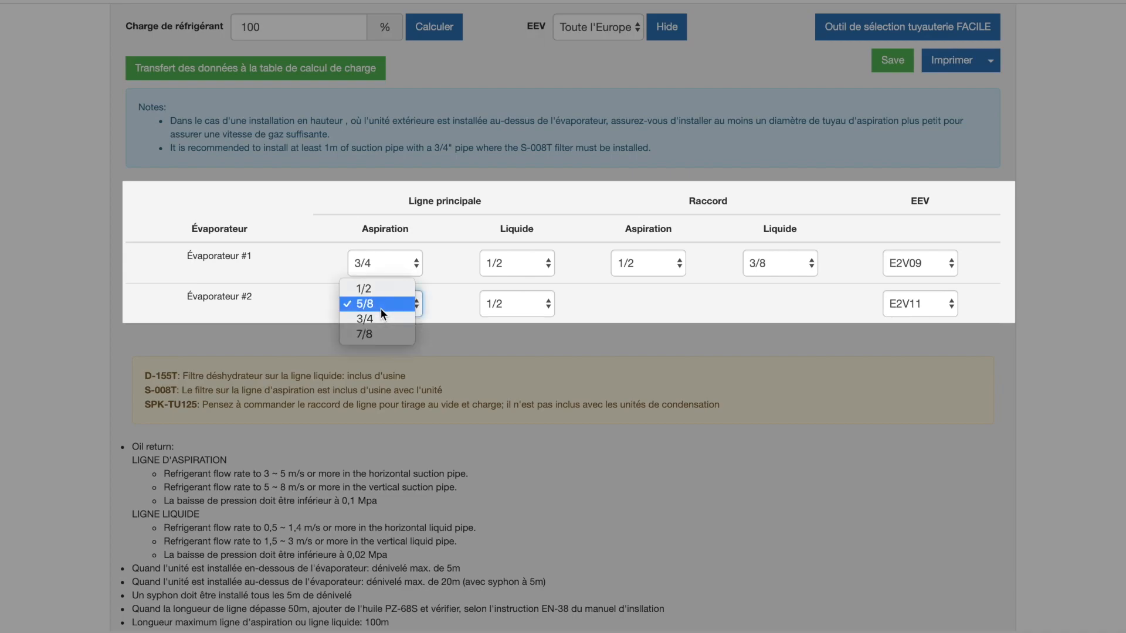
{"action": "left_click", "coordinate": [381, 319]}
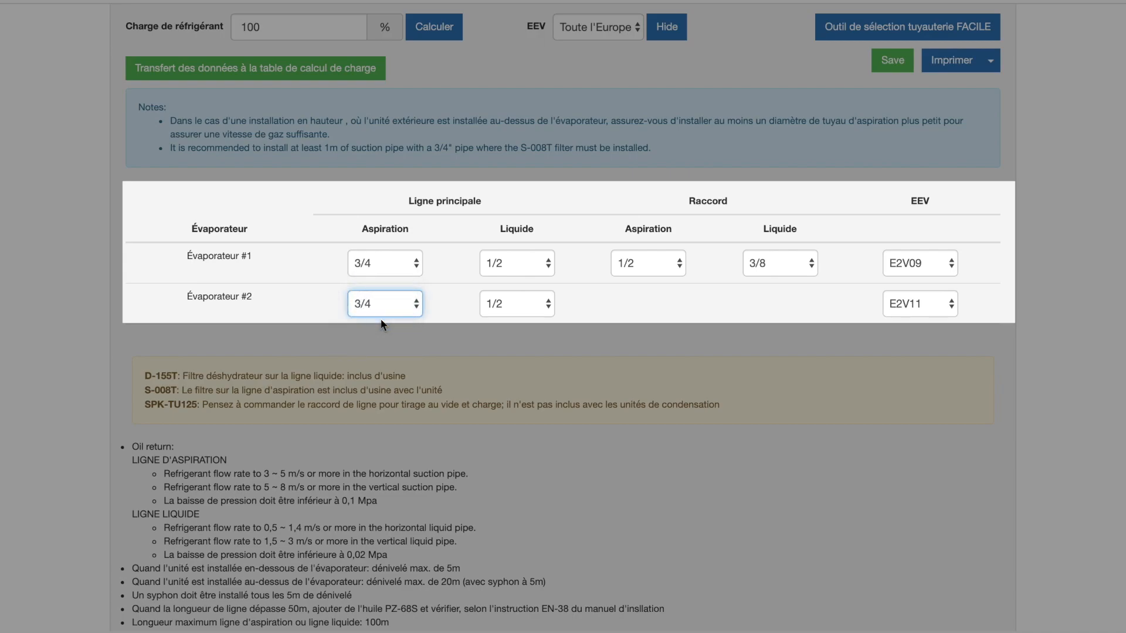
{"action": "left_click", "coordinate": [892, 61]}
Search the technical documentation for OCU-CR1000VF8A and open its French installation manual, RAD1907111IF.pdf
{"action": "scroll", "coordinate": [91, 132], "scroll_direction": "down", "scroll_amount": 4}
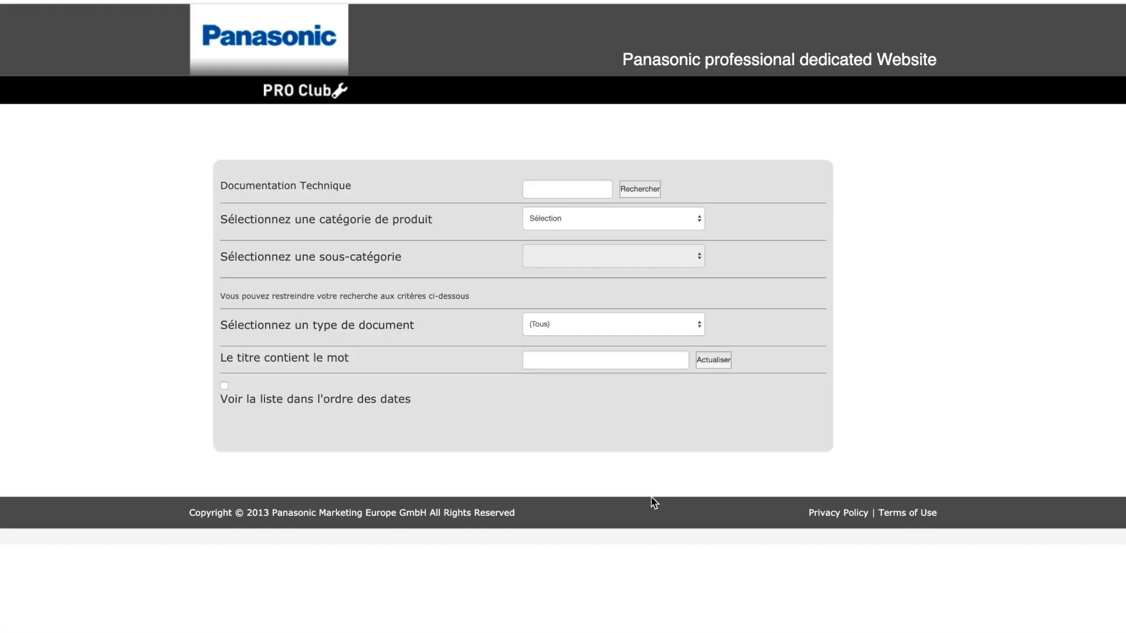
{"action": "left_click", "coordinate": [568, 187]}
{"action": "type", "text": "OCU-CR1000VF8A"}
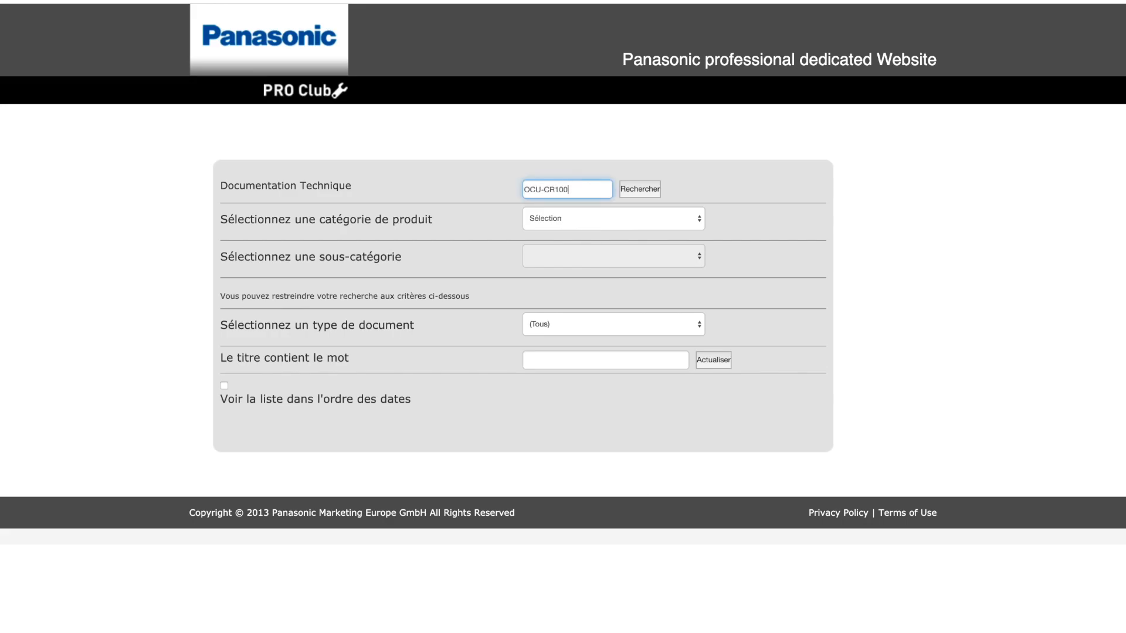
{"action": "key", "text": "Return"}
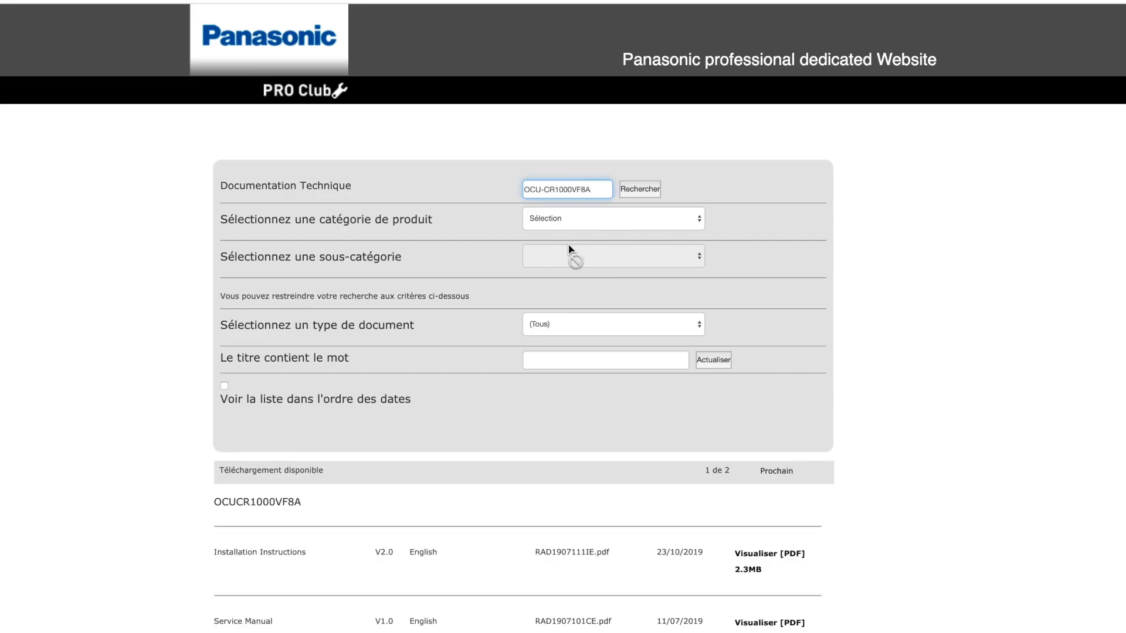
{"action": "scroll", "coordinate": [526, 538], "scroll_direction": "down", "scroll_amount": 6}
{"action": "left_click", "coordinate": [761, 480]}
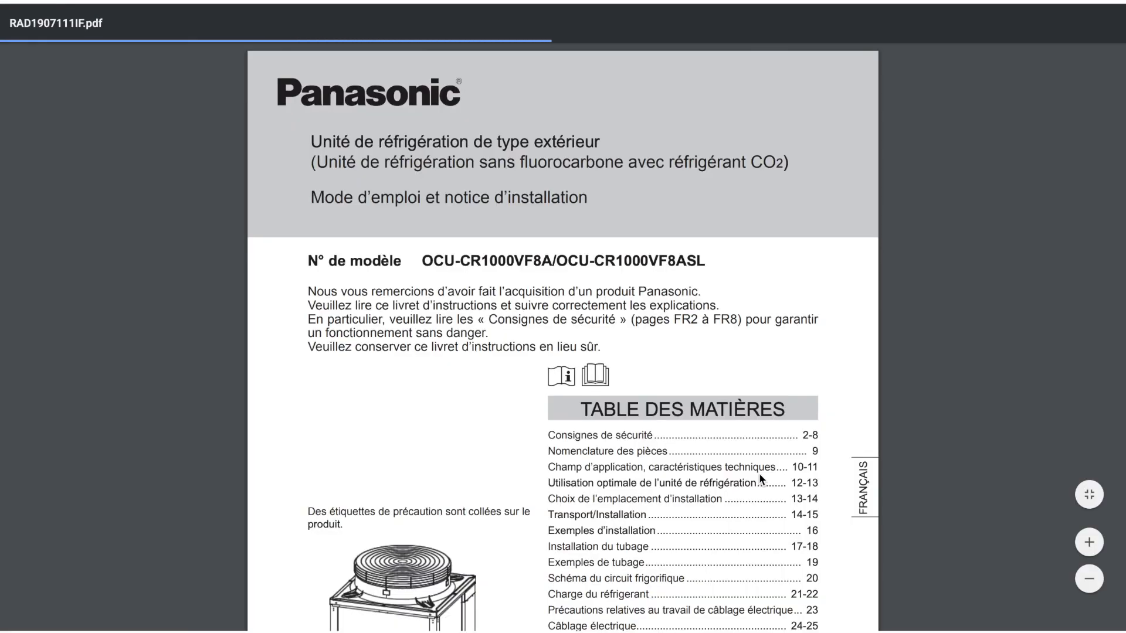
{"action": "scroll", "coordinate": [759, 473], "scroll_direction": "down", "scroll_amount": 5}
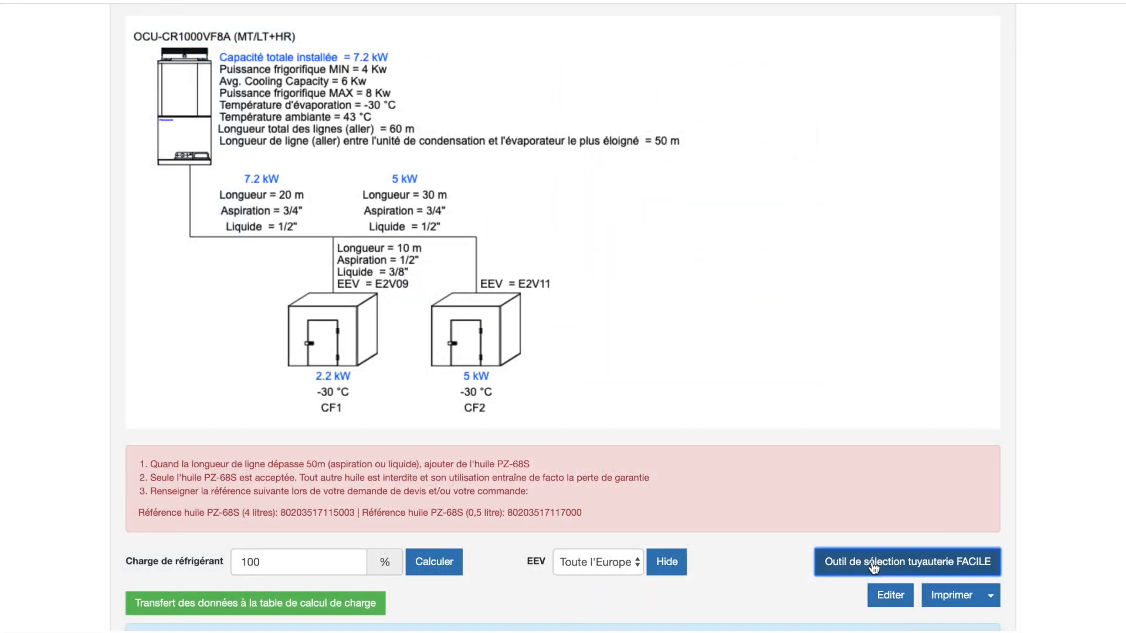
Open the easy pipe selection tool and examine its suction and liquid line size tables
{"action": "left_click", "coordinate": [874, 564]}
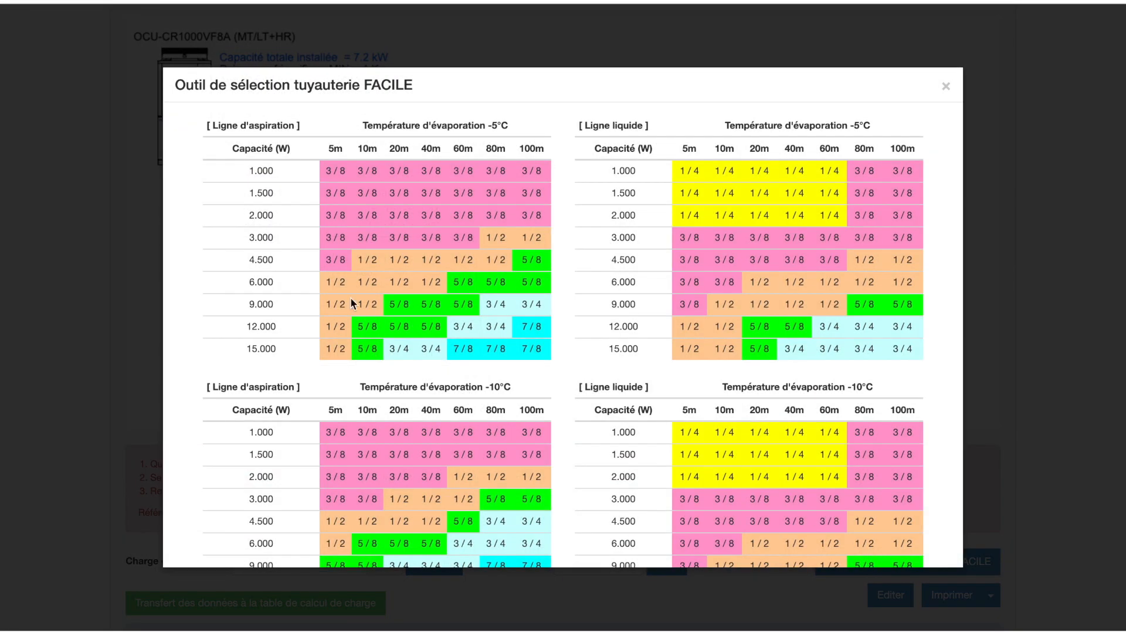
{"action": "scroll", "coordinate": [206, 433], "scroll_direction": "down", "scroll_amount": 15}
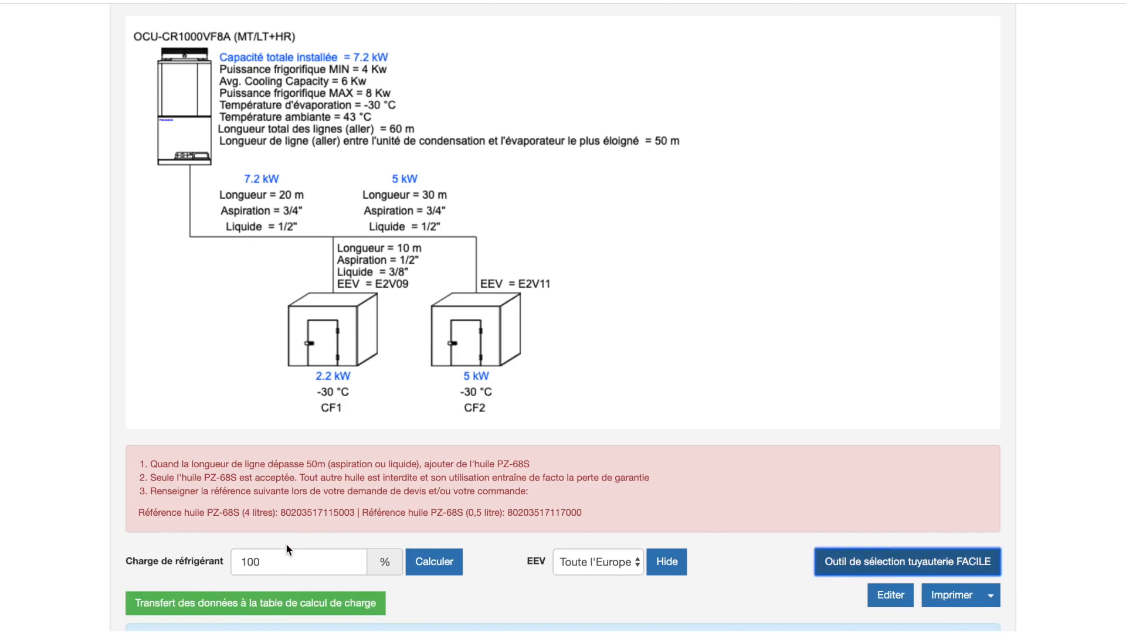
Transfer the line data to the charge calculation for OCU-CR1000VF8A and set the evaporator volumes to 1,2 L for #1 and 6 L for #2
{"action": "left_click", "coordinate": [265, 605]}
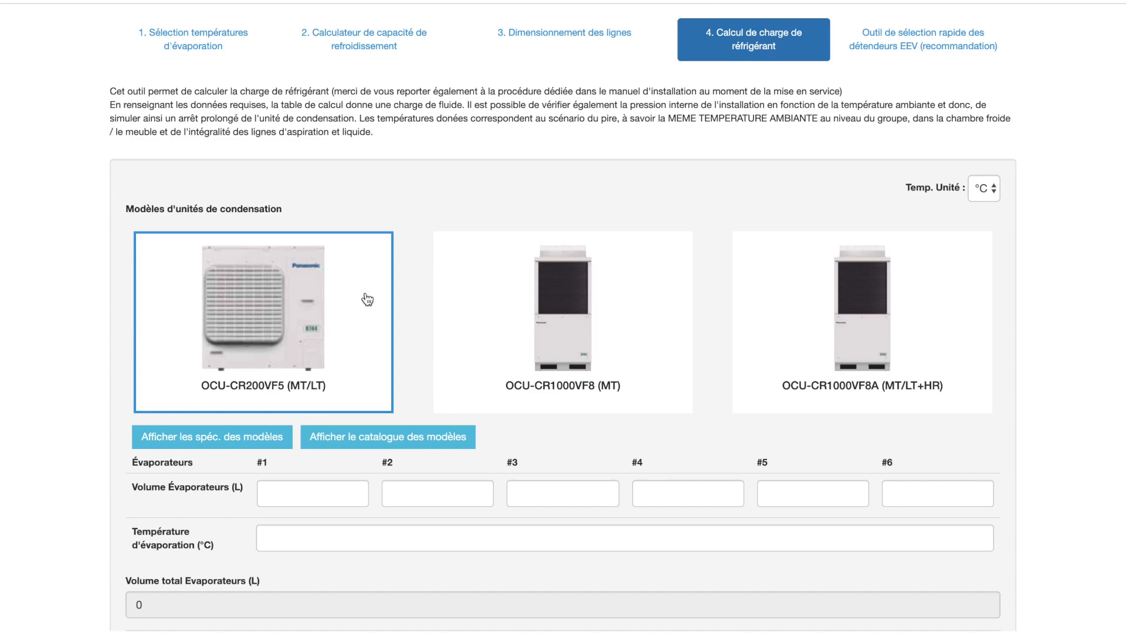
{"action": "left_click", "coordinate": [766, 294]}
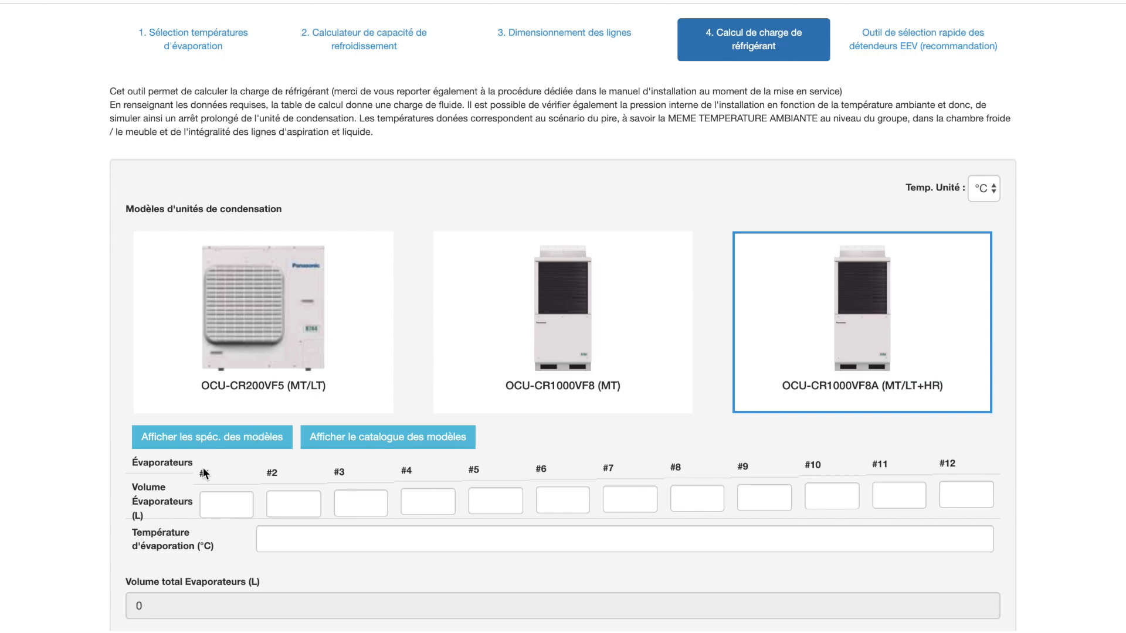
{"action": "left_click", "coordinate": [214, 505]}
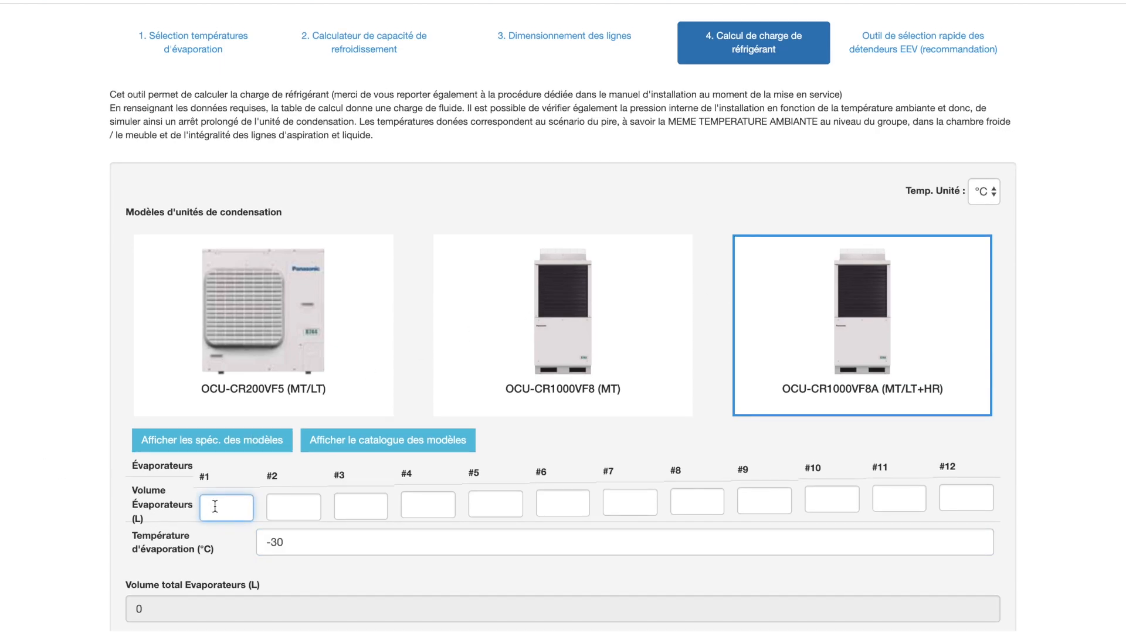
{"action": "type", "text": "1,2"}
{"action": "left_click", "coordinate": [280, 509]}
{"action": "type", "text": "6"}
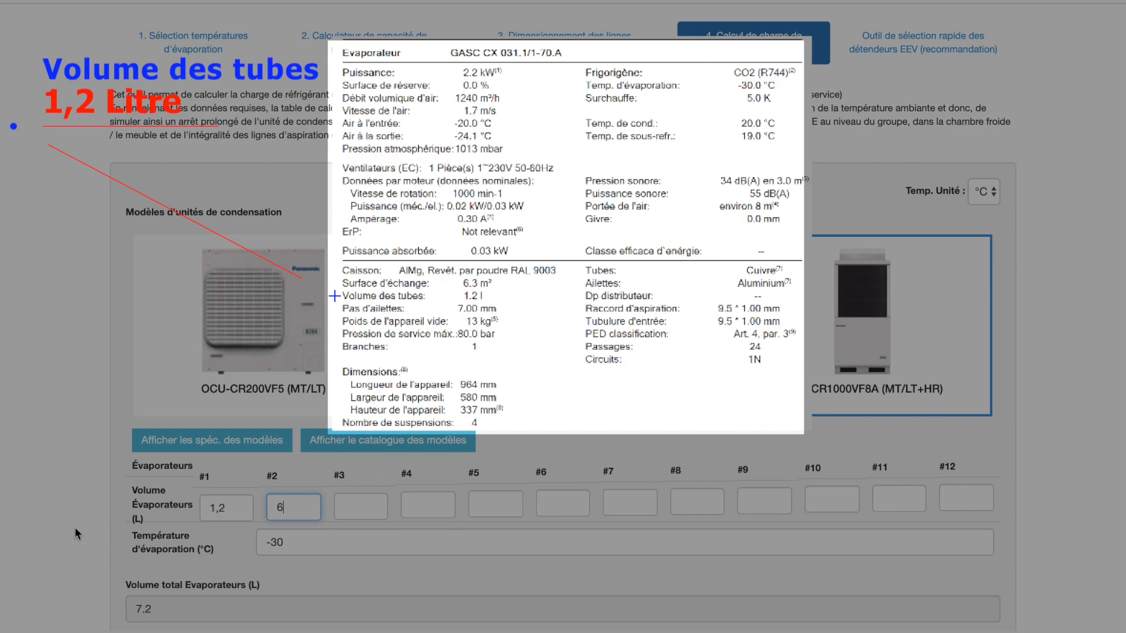
Clear the liquid line lengths and re-enter 10 m for the 3/8 line and 50 m for the 1/2 line
{"action": "scroll", "coordinate": [75, 527], "scroll_direction": "down", "scroll_amount": 7}
{"action": "scroll", "coordinate": [75, 527], "scroll_direction": "down", "scroll_amount": 3}
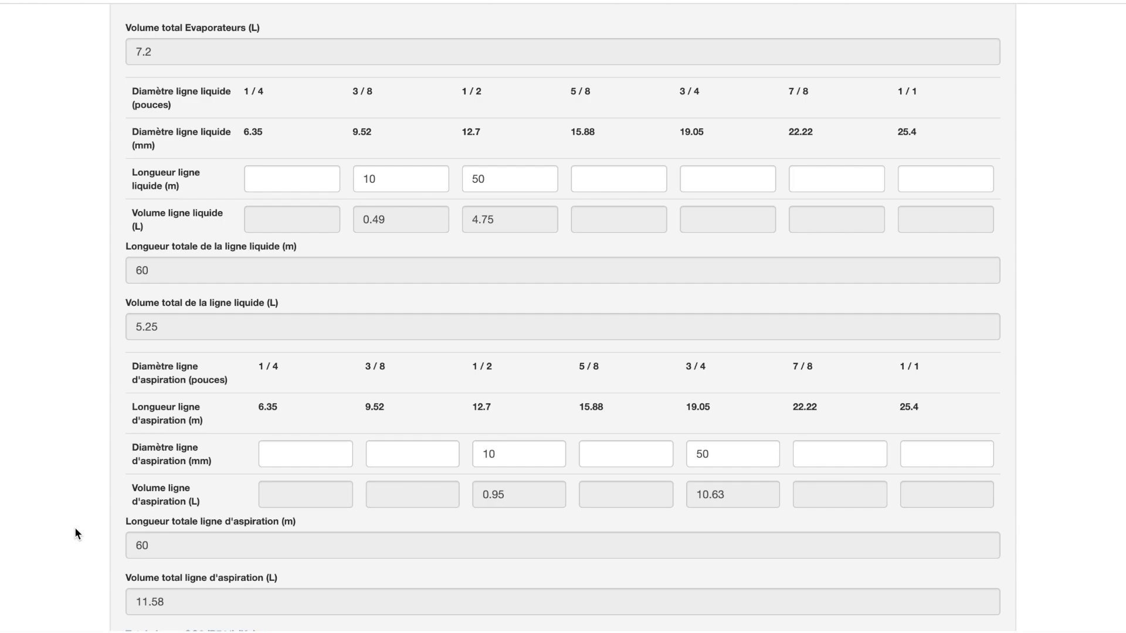
{"action": "left_click", "coordinate": [378, 179]}
{"action": "key", "text": "BackSpace"}
{"action": "key", "text": "BackSpace"}
{"action": "left_click", "coordinate": [498, 176]}
{"action": "key", "text": "BackSpace"}
{"action": "key", "text": "BackSpace"}
{"action": "left_click", "coordinate": [417, 184]}
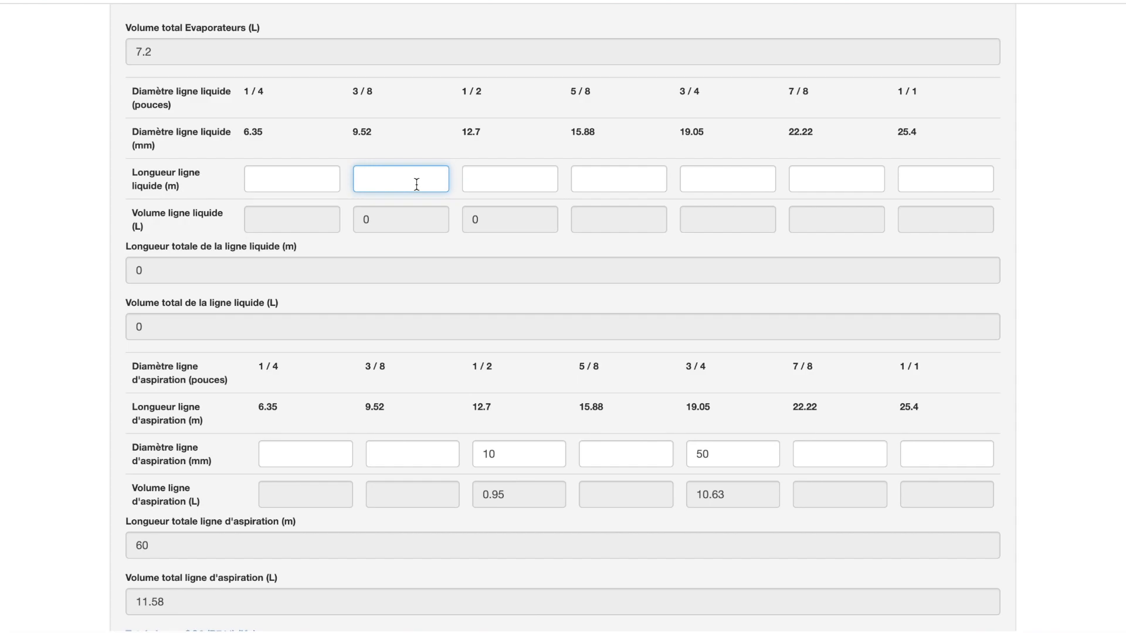
{"action": "type", "text": "10"}
{"action": "left_click", "coordinate": [500, 176]}
{"action": "type", "text": "50"}
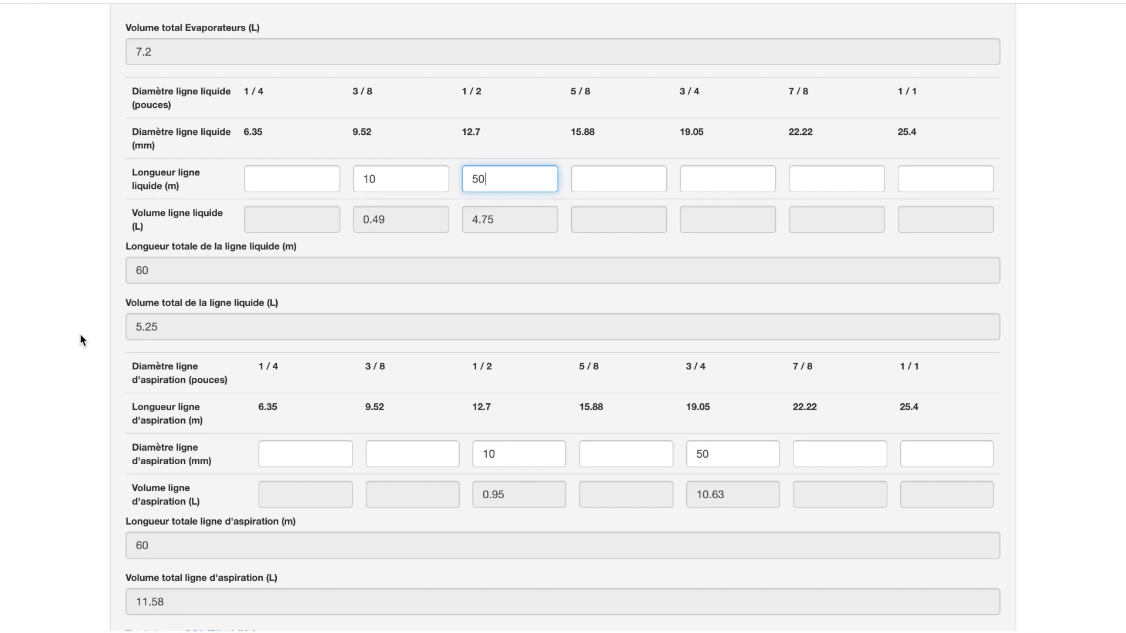
Show the diagram for the calculated CO2 charge and examine the relationship between shutdown temperature and pressure
{"action": "scroll", "coordinate": [80, 335], "scroll_direction": "down", "scroll_amount": 5}
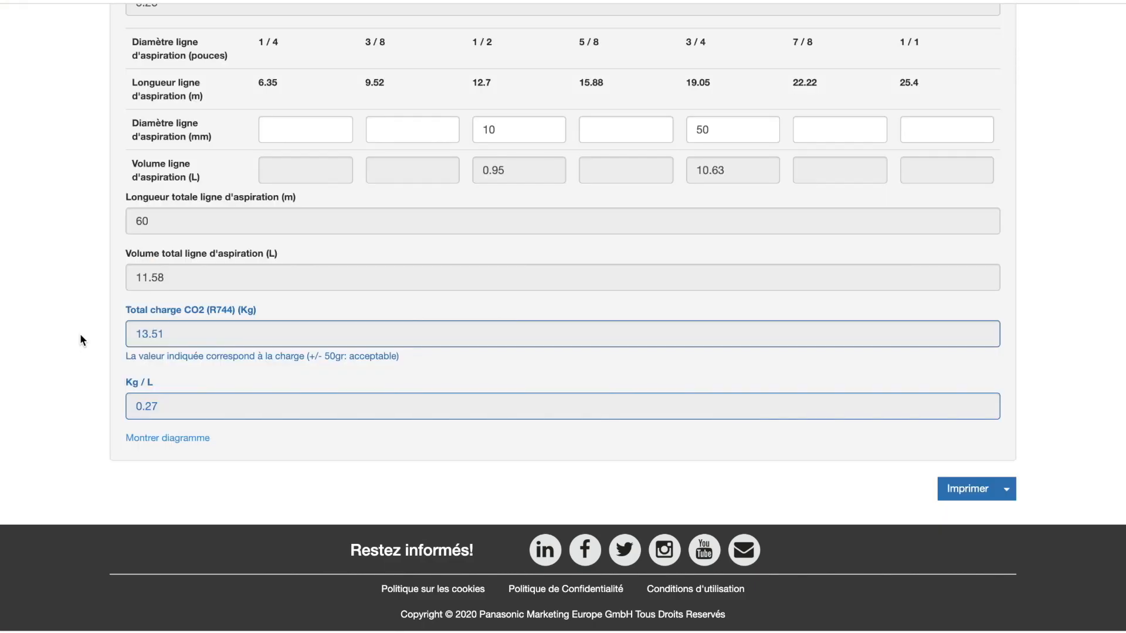
{"action": "left_click", "coordinate": [163, 441]}
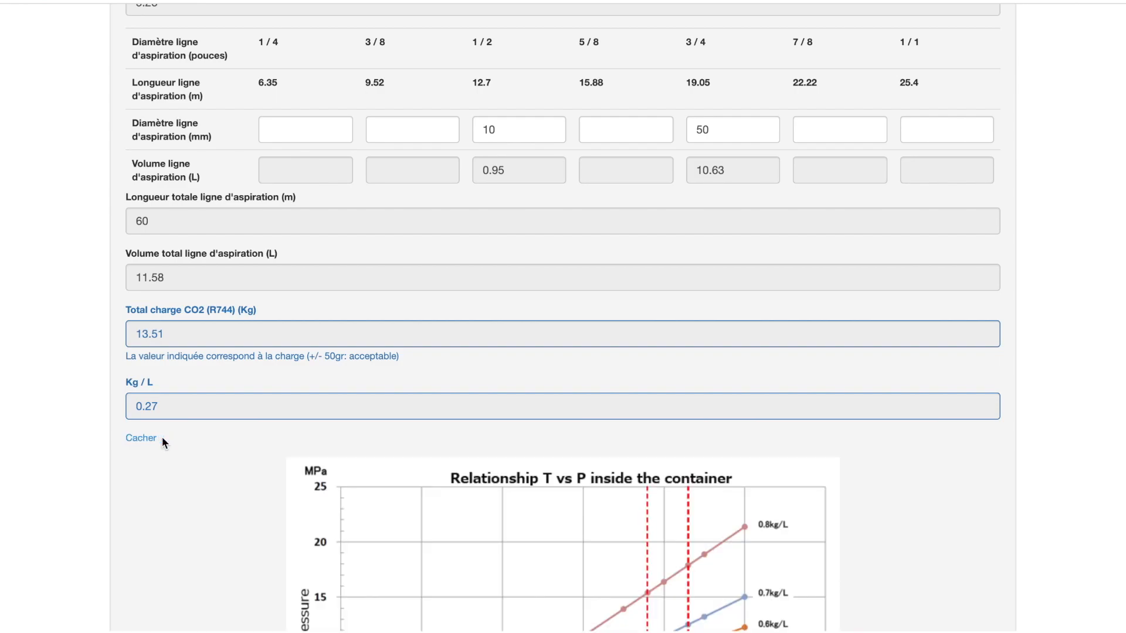
{"action": "scroll", "coordinate": [161, 437], "scroll_direction": "down", "scroll_amount": 6}
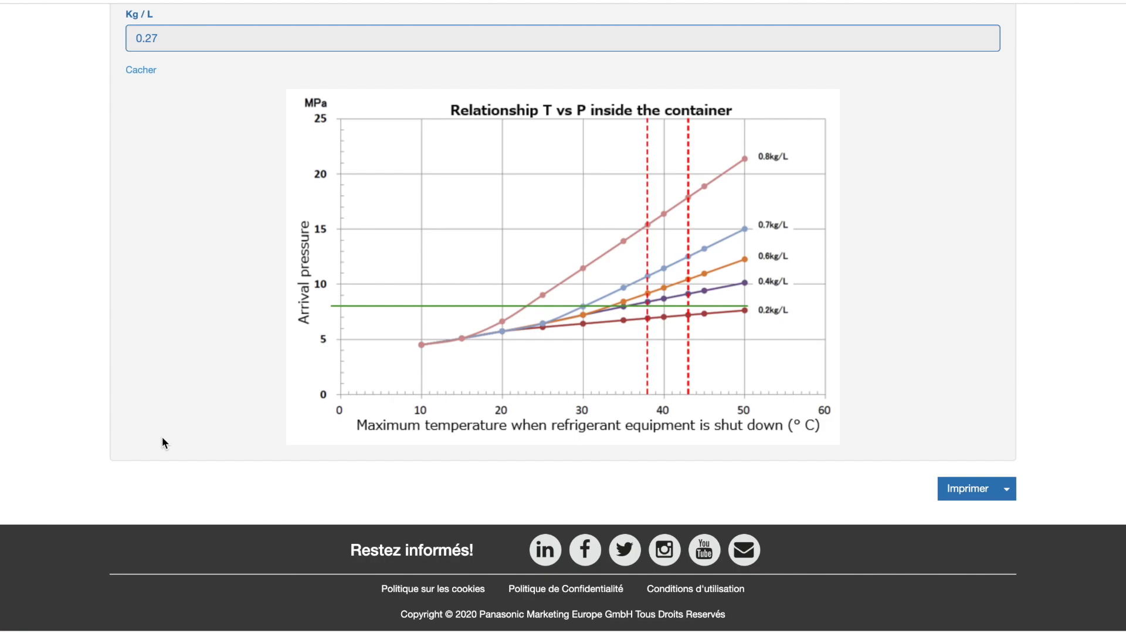
Open the project information for printing, name the project Magasin Bio and enter its postal address as the description
{"action": "left_click", "coordinate": [1006, 493]}
{"action": "left_click", "coordinate": [942, 538]}
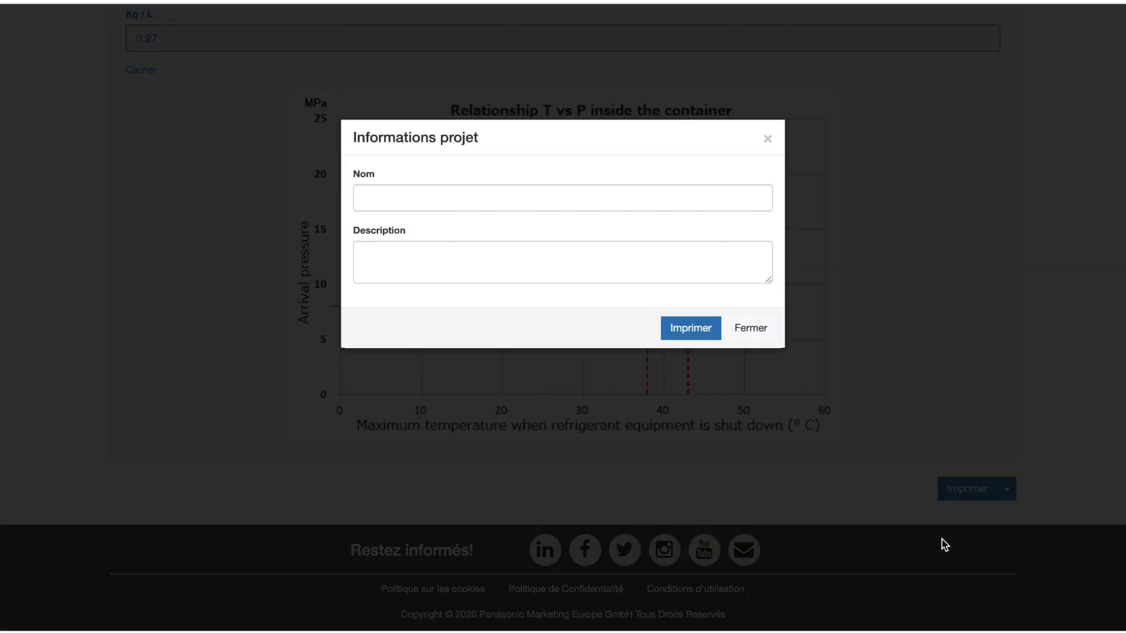
{"action": "left_click", "coordinate": [420, 198]}
{"action": "type", "text": "Magasin Bio"}
{"action": "left_click", "coordinate": [420, 244]}
{"action": "type", "text": "744 rue du CO2 74400 G"}
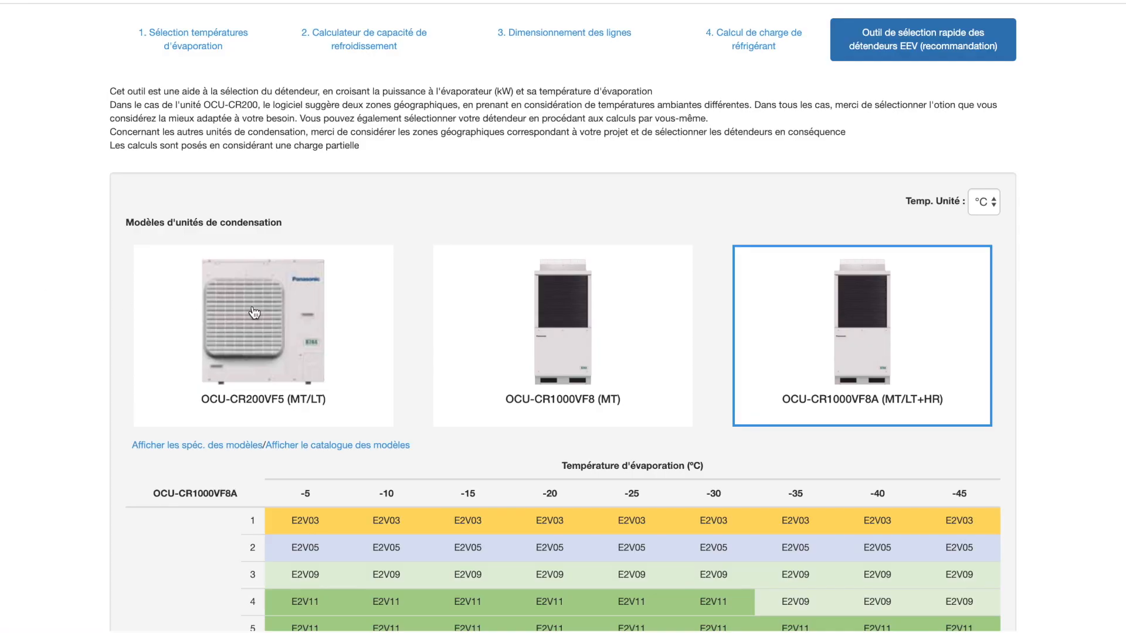
Show the quick EEV selection table for OCU-CR200VF5 (MT/LT) and examine the recommended valves for both European zones
{"action": "left_click", "coordinate": [254, 312]}
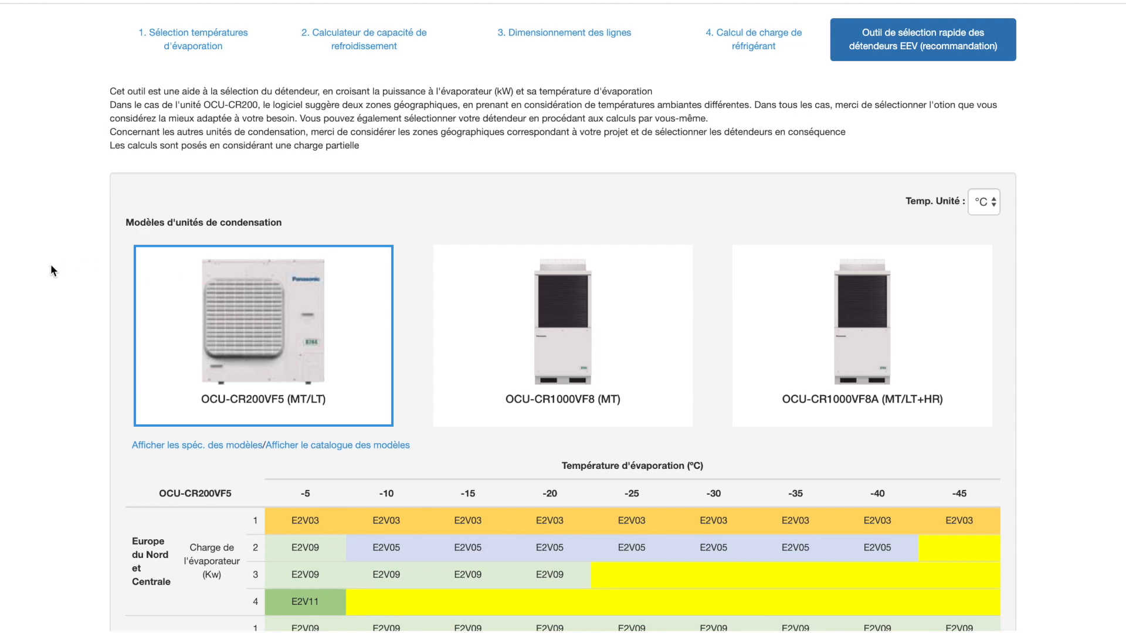
{"action": "scroll", "coordinate": [51, 267], "scroll_direction": "down", "scroll_amount": 5}
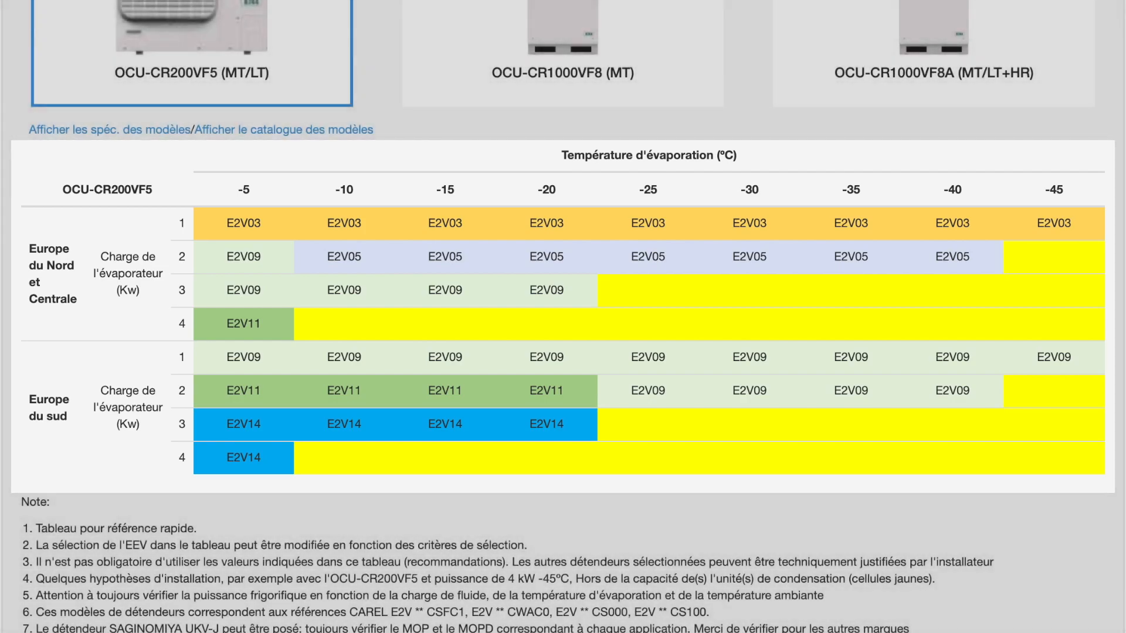
{"action": "scroll", "coordinate": [563, 317], "scroll_direction": "up", "scroll_amount": 6}
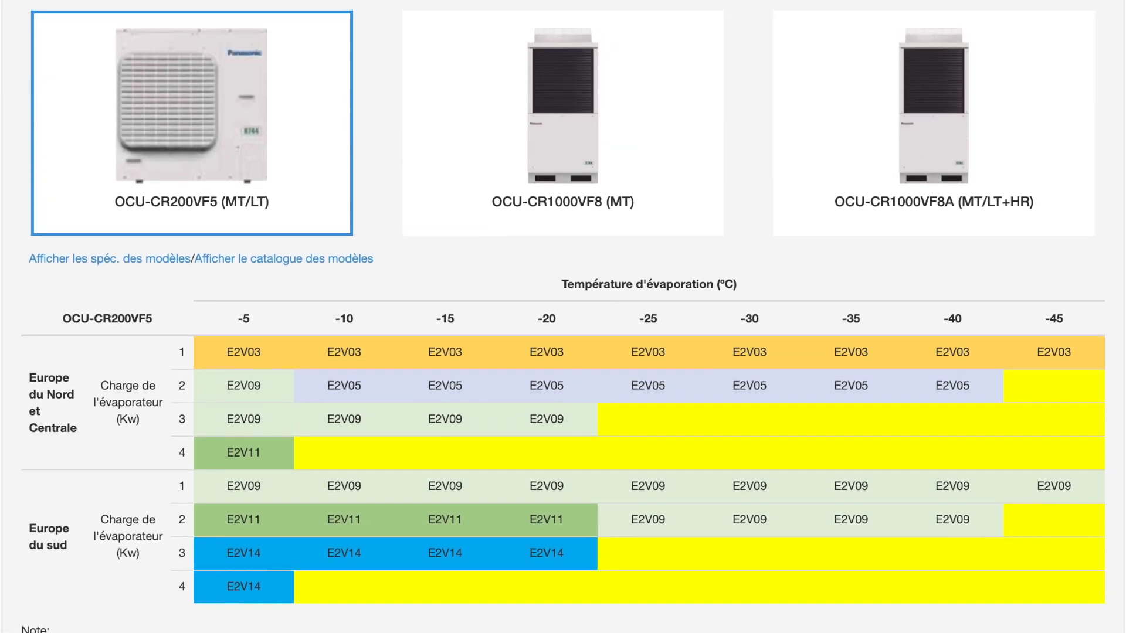